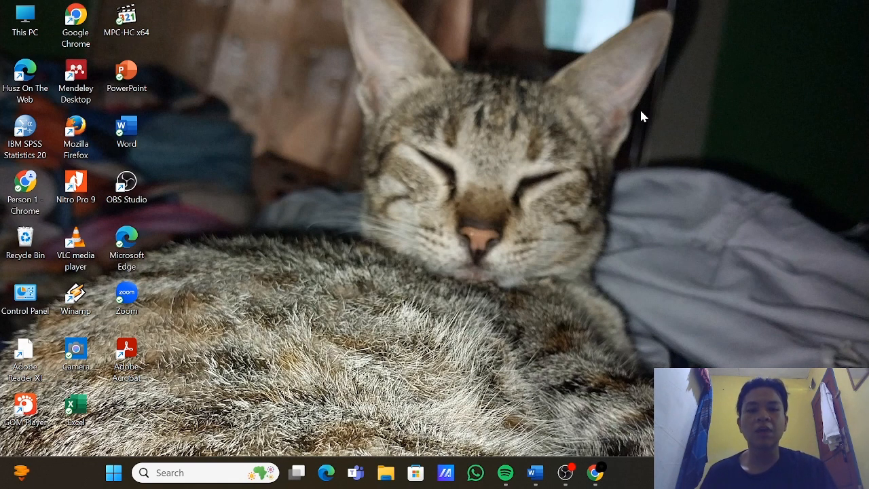
Step: Open the Word document and review its notes on Gerak Lurus Beraturan from the beginning
click(534, 475)
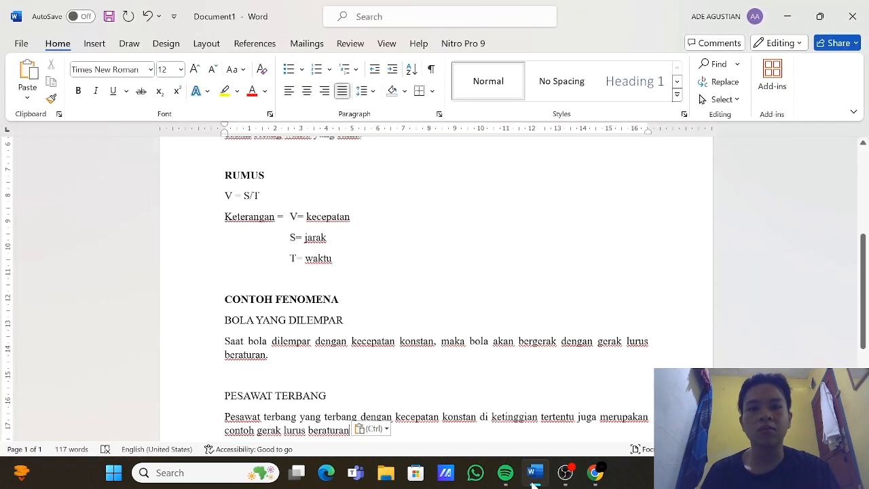
scroll(436, 288, up, 5)
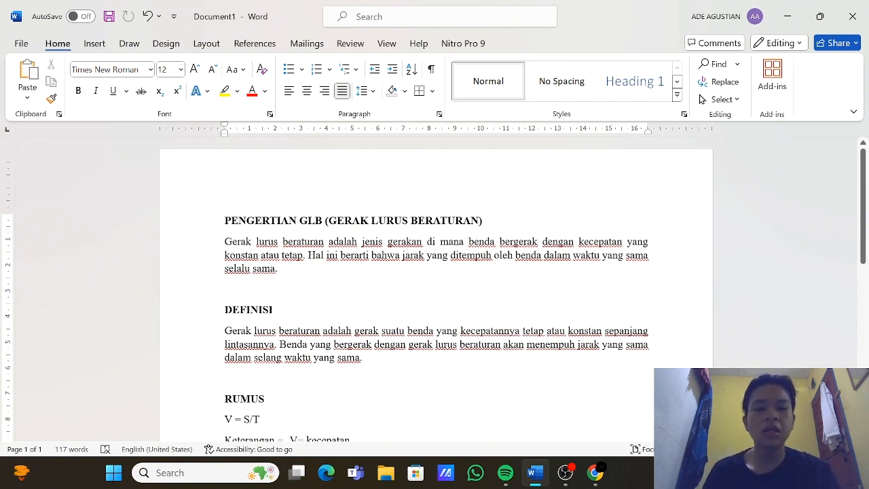
Step: Switch to Canva in Chrome and look through the presentation formats and presentation templates on the home page
click(596, 474)
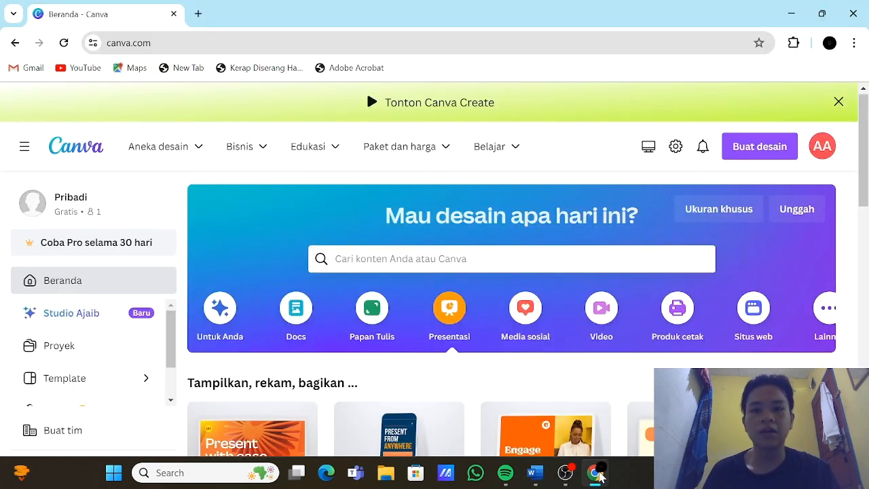
scroll(580, 302, right, 1)
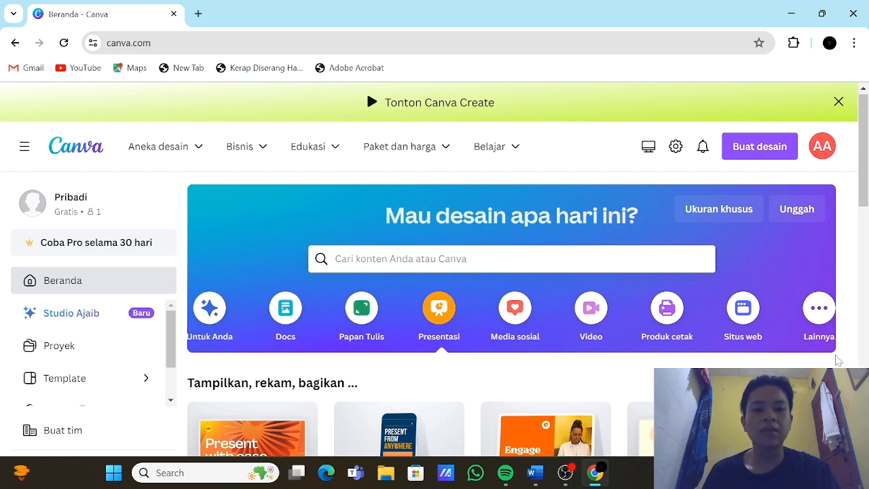
scroll(837, 360, down, 2)
scroll(836, 359, down, 4)
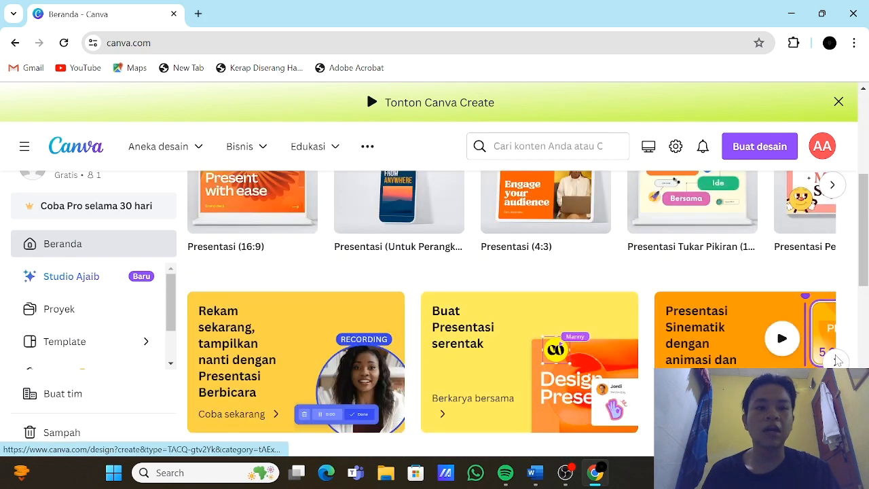
scroll(837, 360, down, 1)
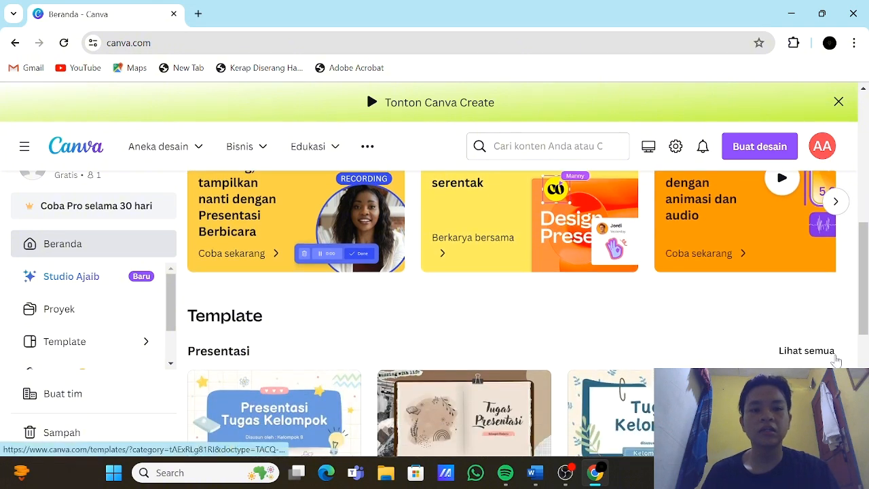
scroll(836, 360, down, 2)
scroll(837, 360, right, 2)
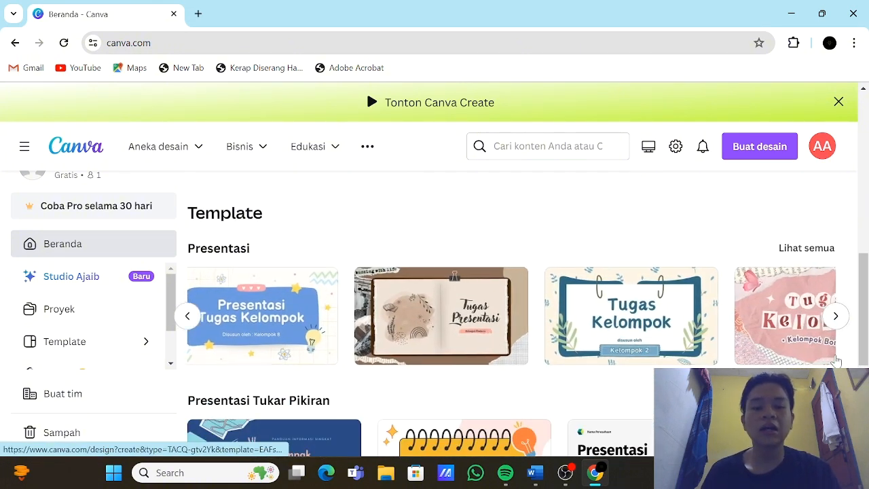
scroll(837, 360, right, 1)
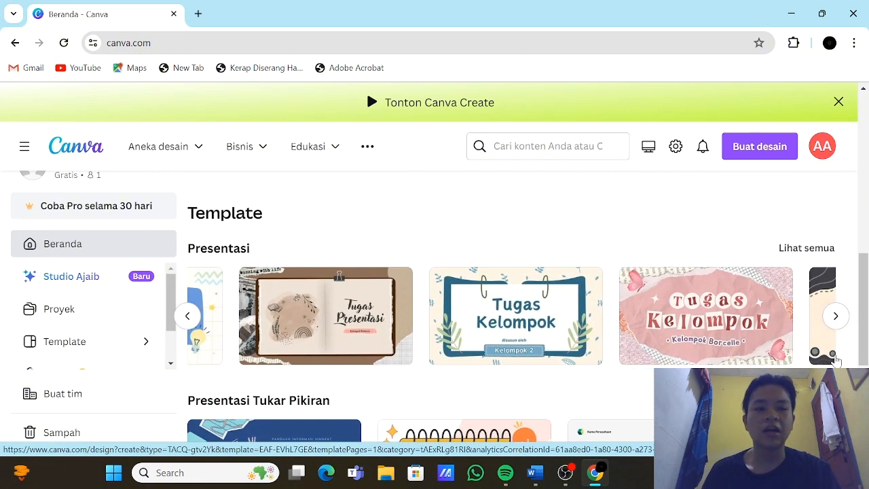
scroll(837, 360, left, 2)
scroll(756, 241, up, 6)
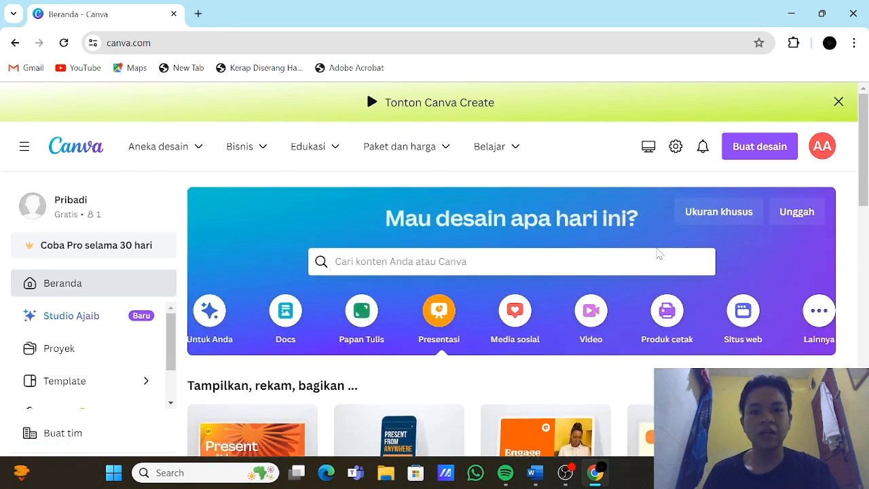
Step: Search the Canva templates for "gerak"
click(658, 257)
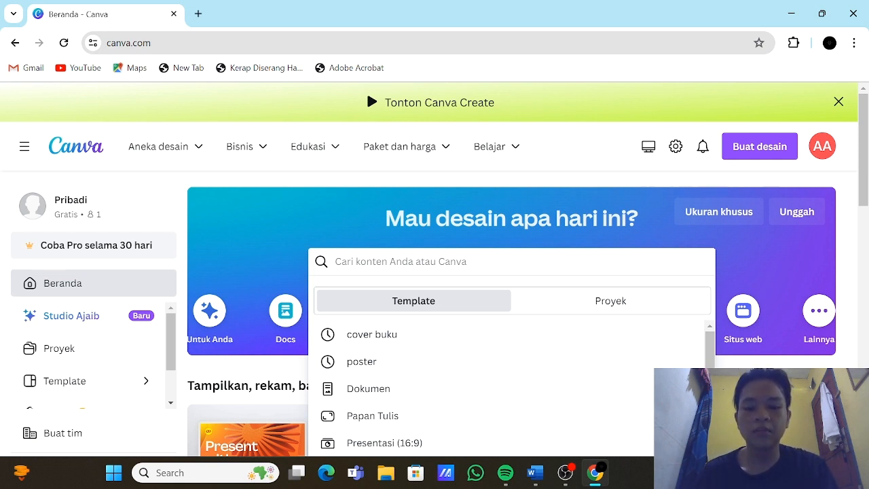
text(gerak)
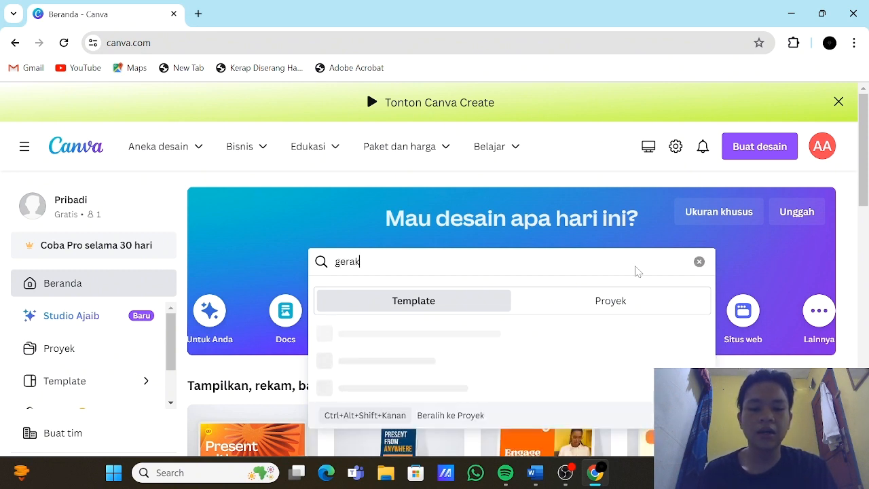
key(Return)
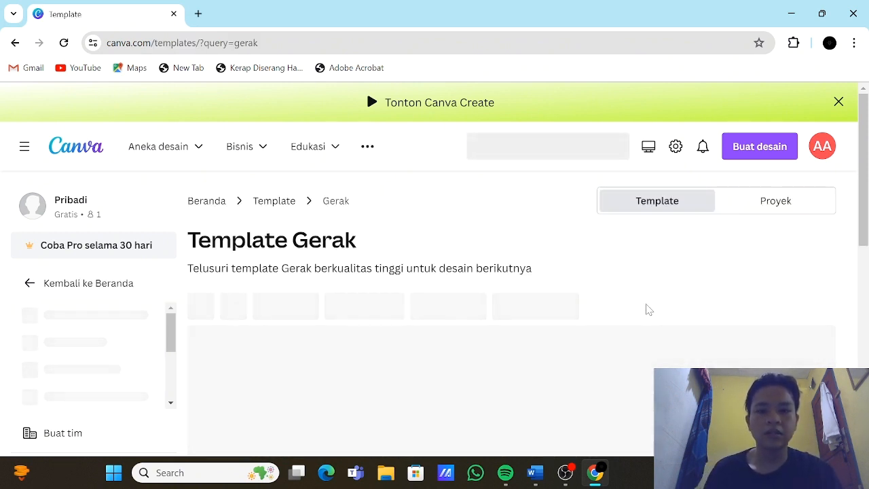
Step: Examine the template results for "gerak" for a design that suits the motion topic
scroll(648, 310, down, 3)
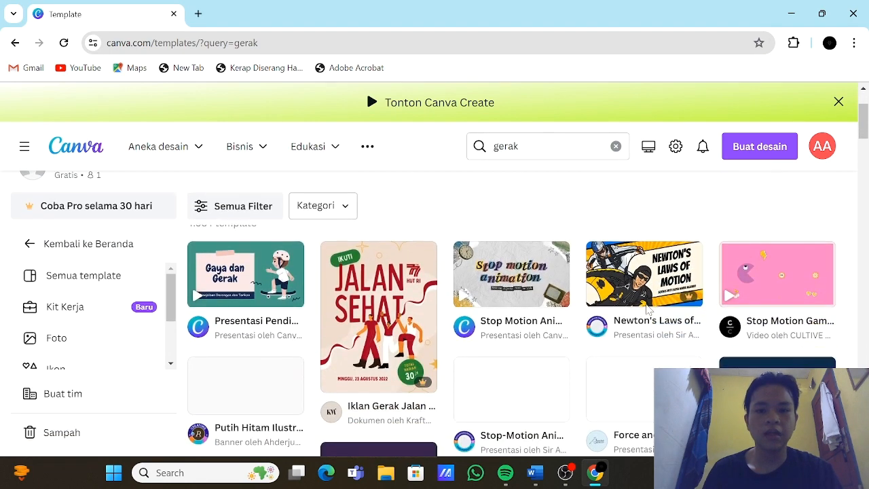
scroll(648, 308, up, 2)
scroll(647, 309, down, 3)
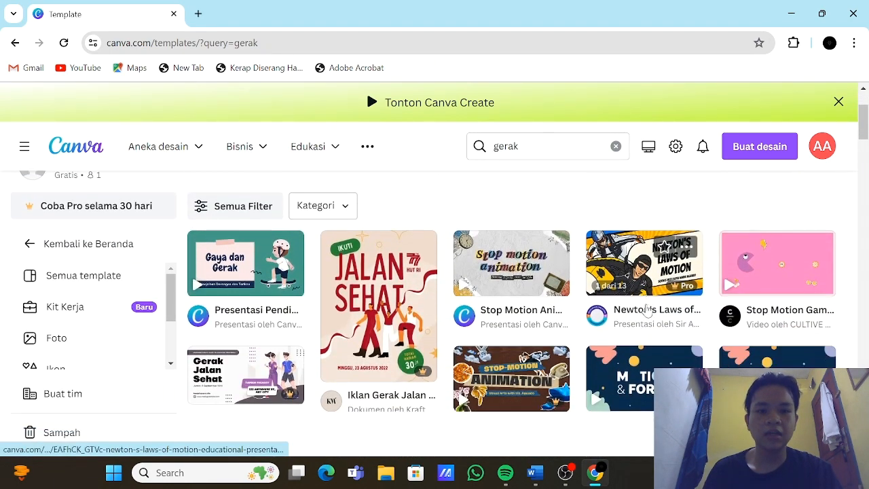
scroll(647, 309, down, 6)
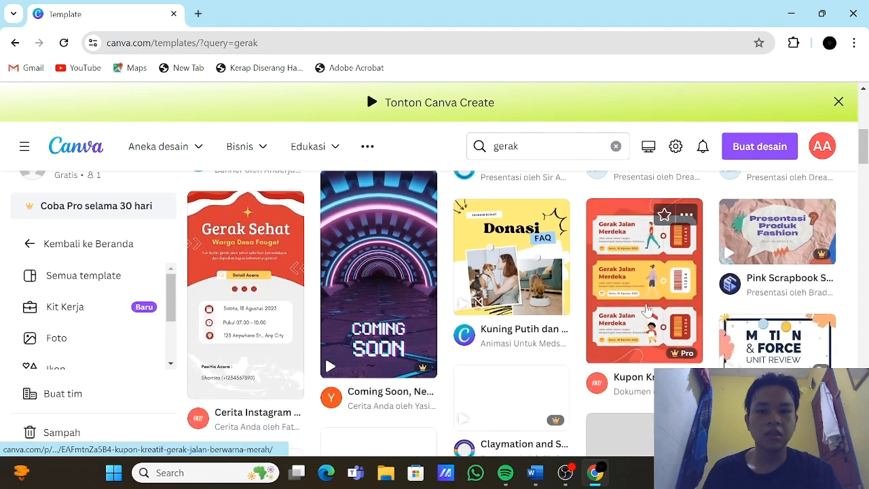
scroll(647, 311, down, 3)
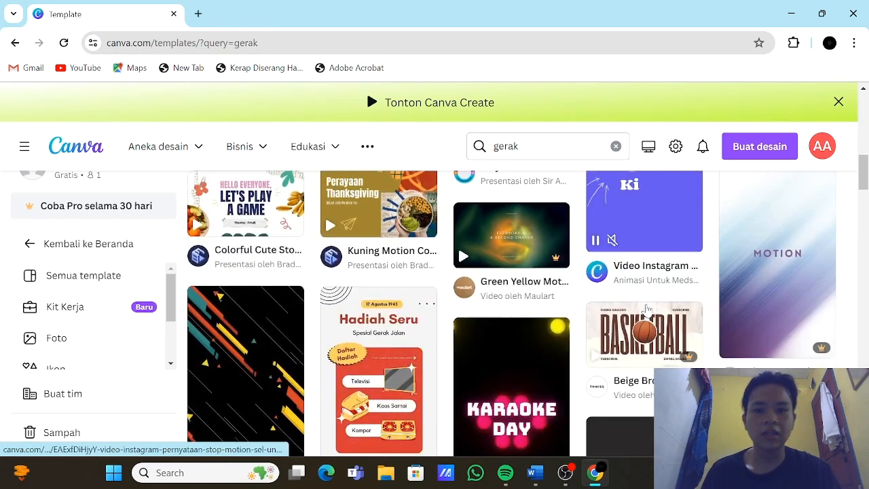
scroll(647, 310, down, 2)
scroll(645, 311, up, 15)
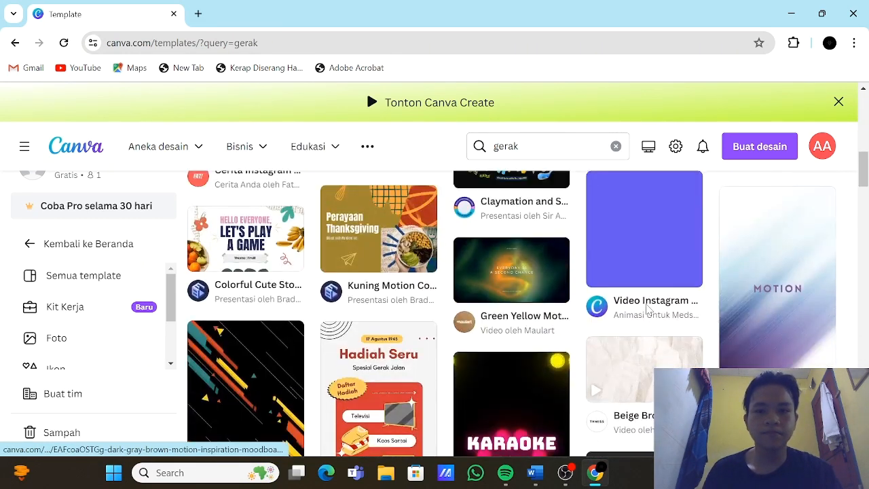
scroll(487, 243, up, 1)
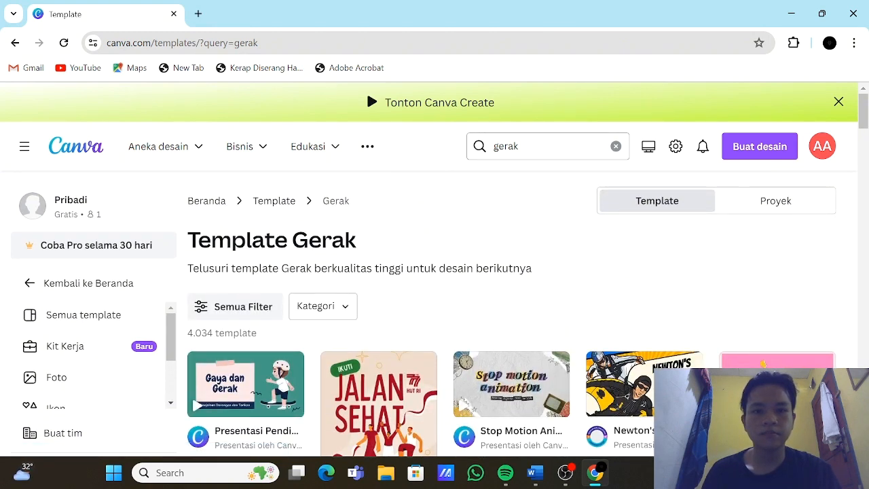
Step: Change the template search to "ppt gerak lurus" and run it
click(495, 146)
text(ppt)
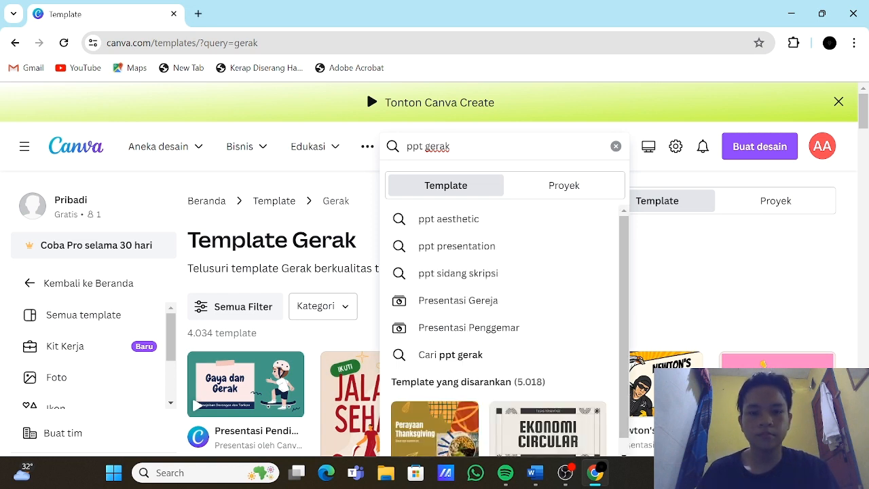
text(  luru)
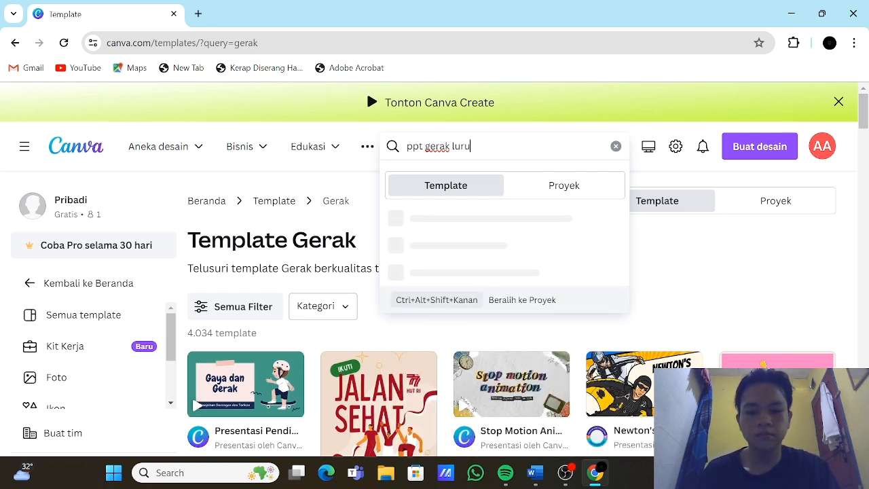
text(s)
key(Return)
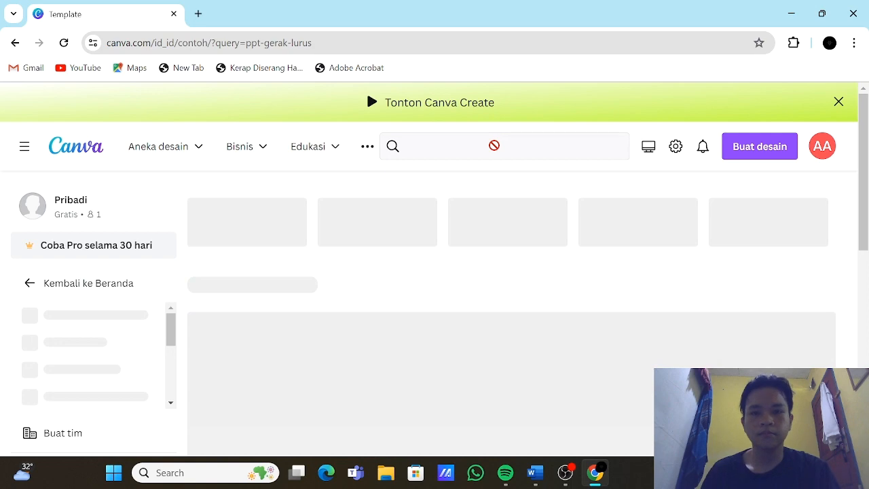
Step: Choose the presentation template "Hijau dan Coklat Imut Organik Tugas Kelompok Presentasi" from the results and open it for customizing
scroll(533, 272, down, 1)
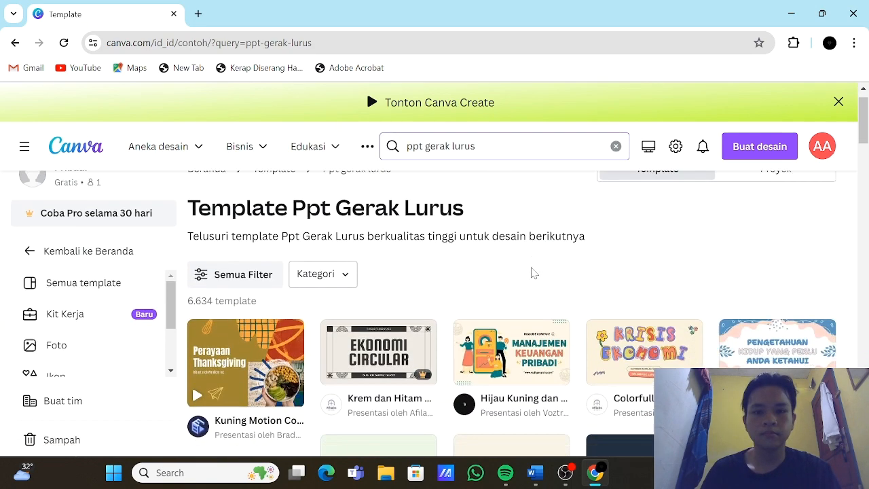
scroll(533, 272, down, 5)
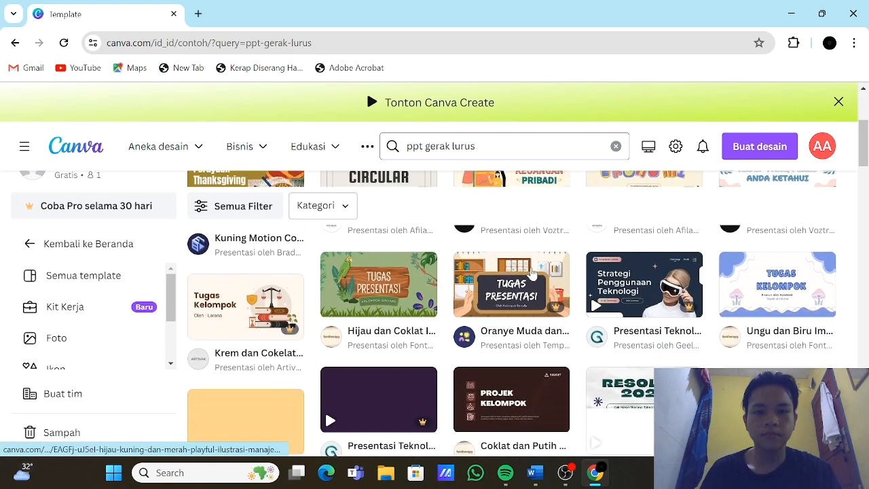
scroll(533, 272, down, 3)
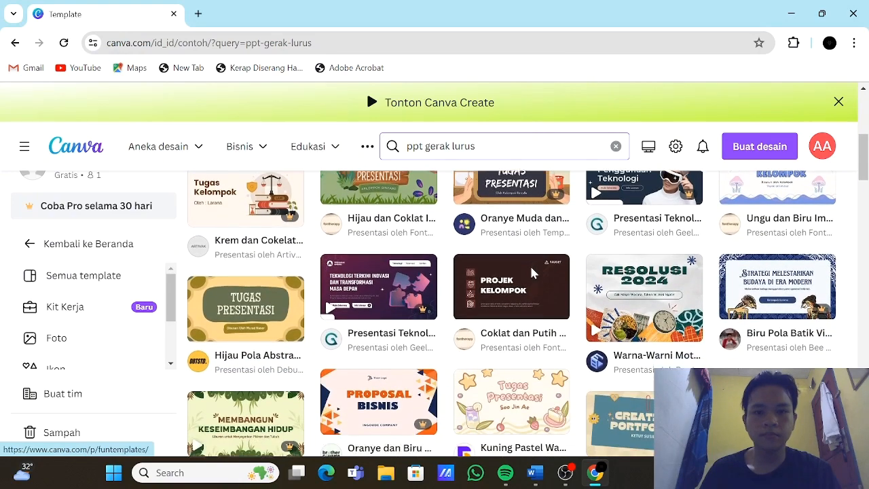
scroll(532, 271, down, 1)
scroll(531, 272, up, 3)
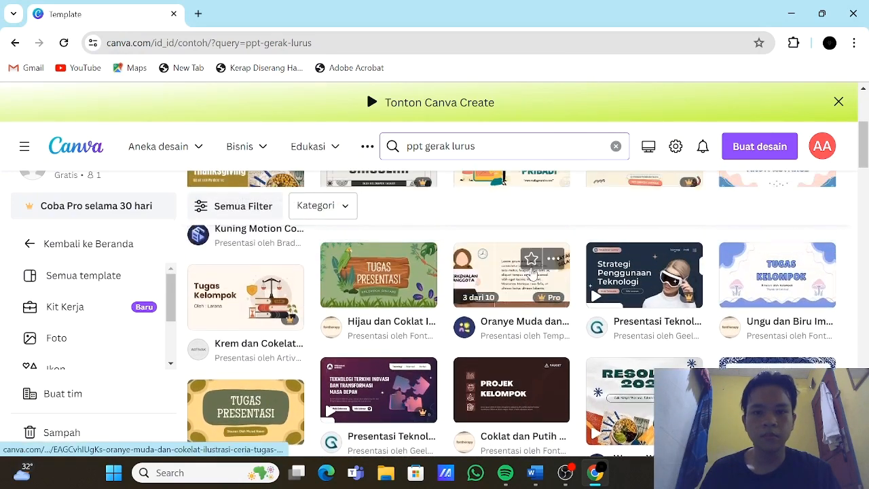
scroll(533, 272, up, 3)
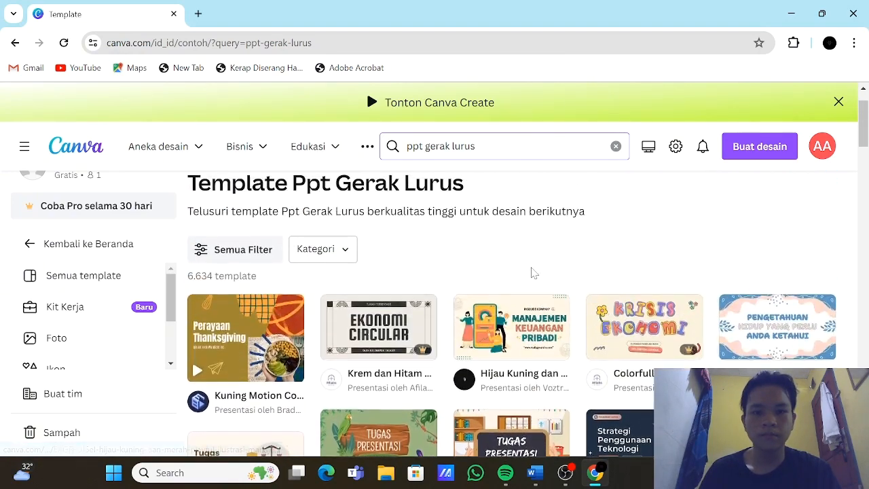
scroll(533, 272, down, 3)
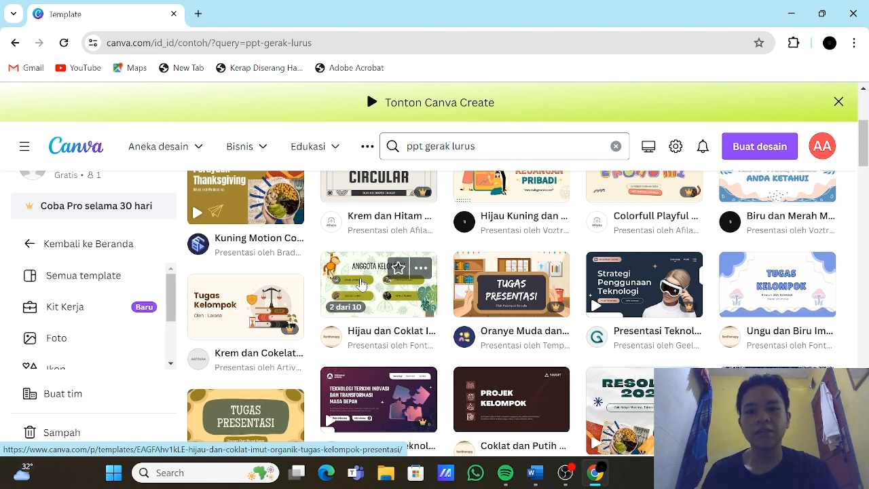
click(362, 284)
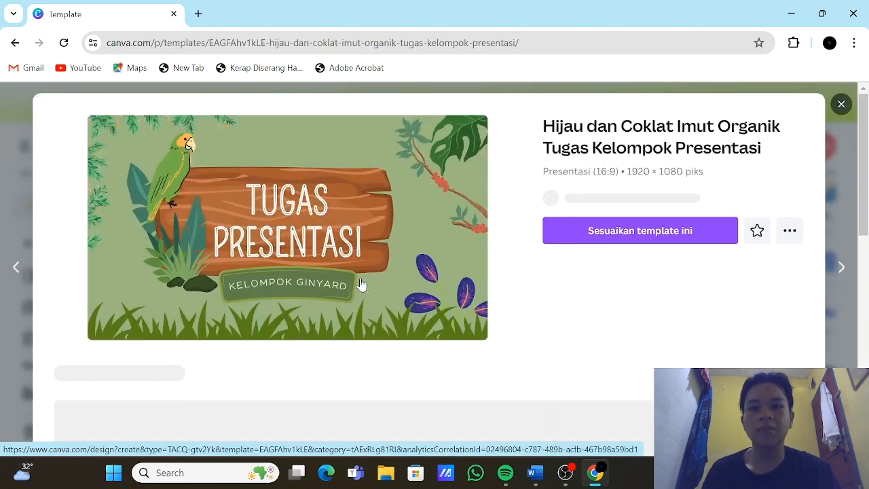
click(640, 247)
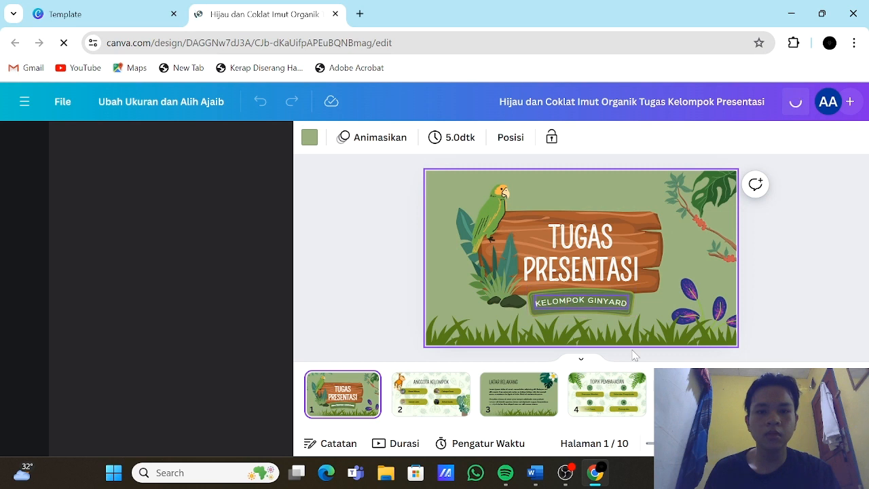
Step: Delete the "Anggota Kelompok" and "Latar Belakang" pages from the presentation
click(447, 404)
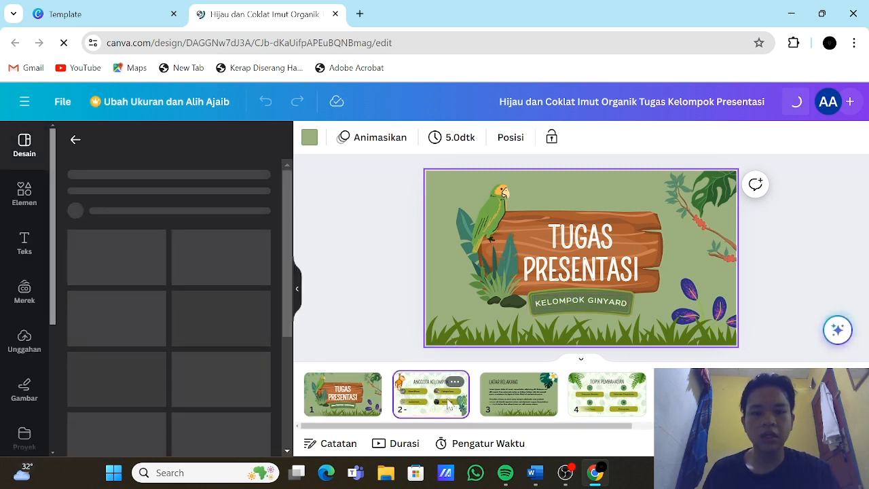
key(Delete)
key(Delete)
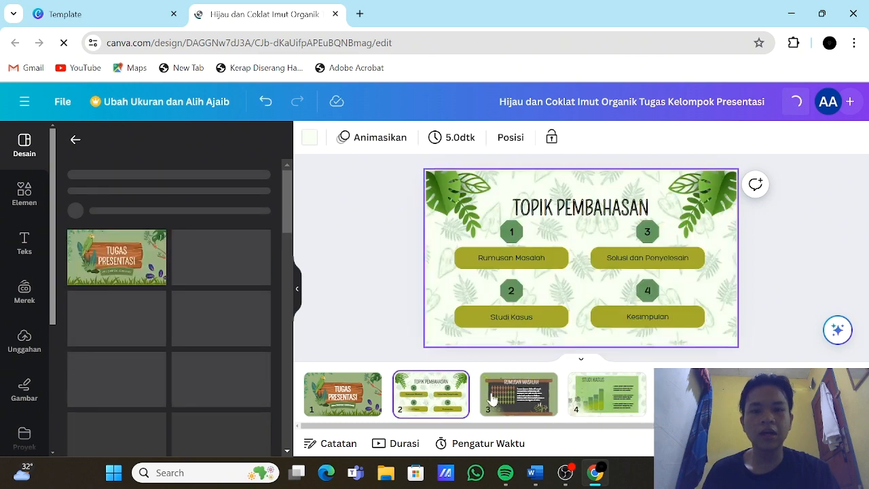
click(493, 399)
click(581, 408)
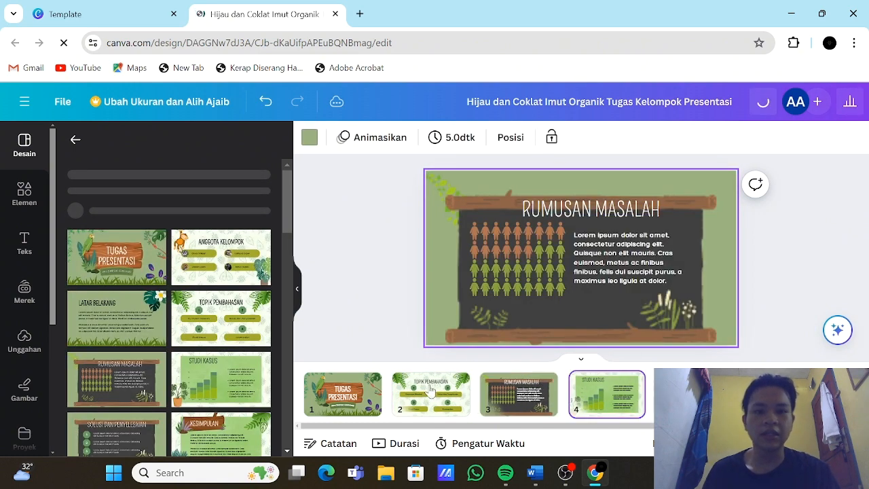
Step: Replace the cover page title "TUGAS PRESENTASI" with "GERAK LURUS BEARTURAN" and dismiss the chat notification
click(366, 385)
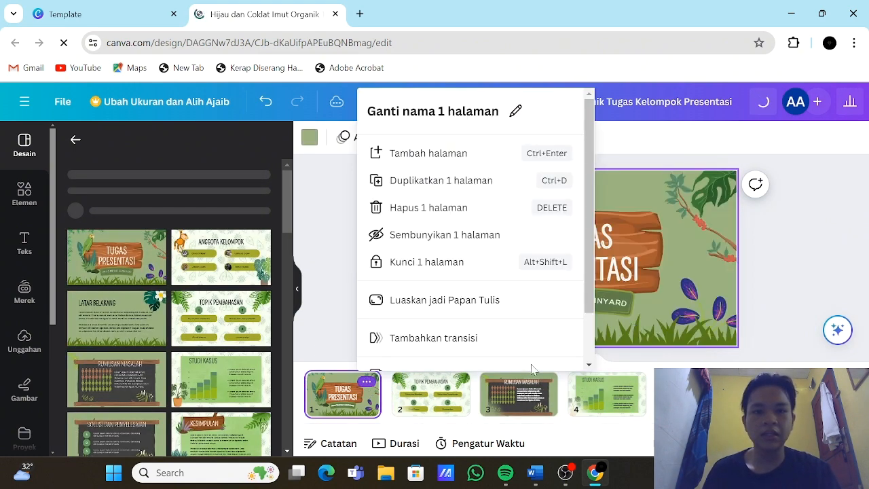
click(341, 403)
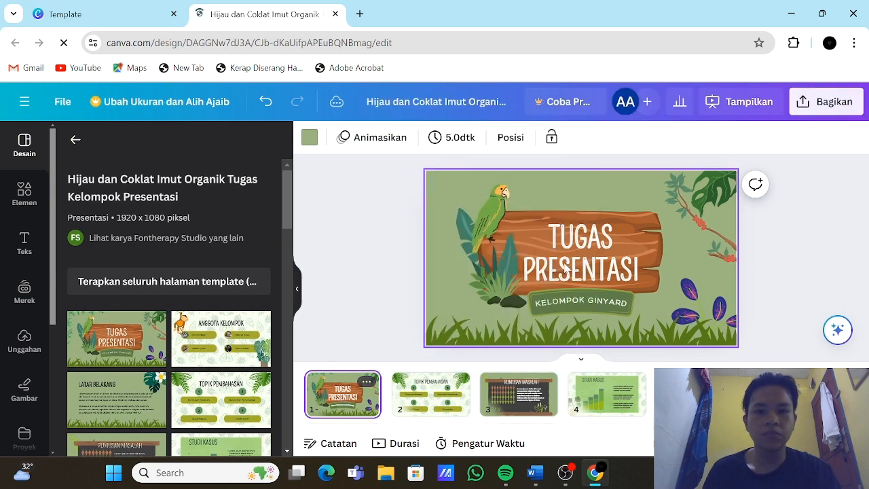
click(593, 263)
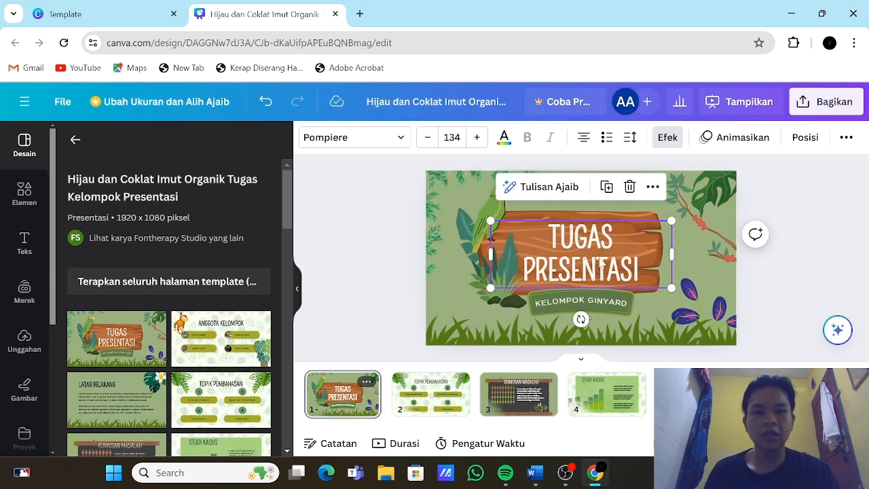
double_click(637, 270)
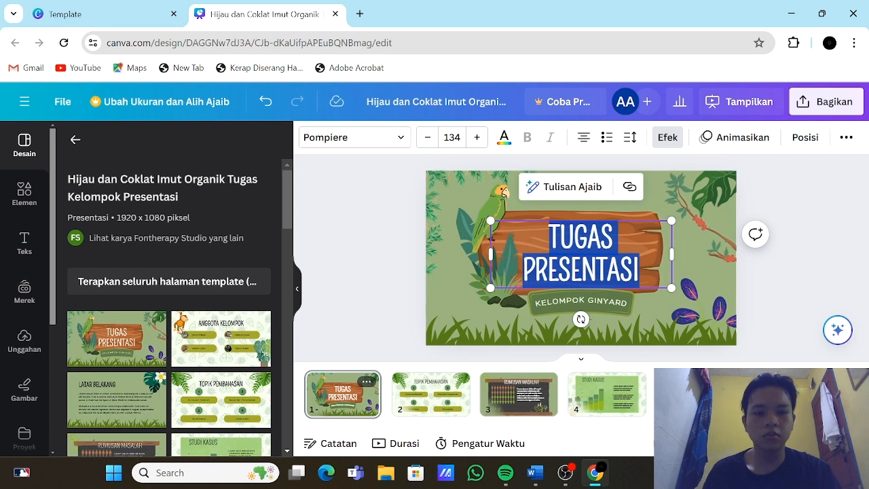
key(BackSpace)
text(GER)
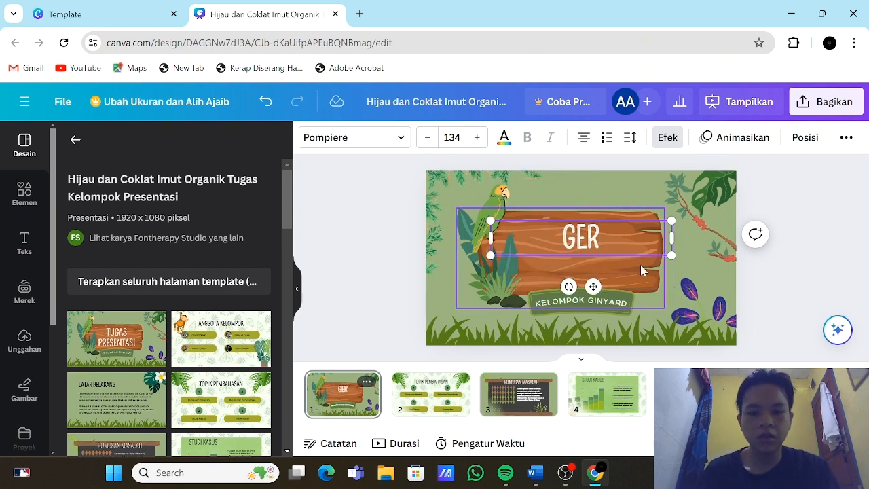
text(AK)
key(Escape)
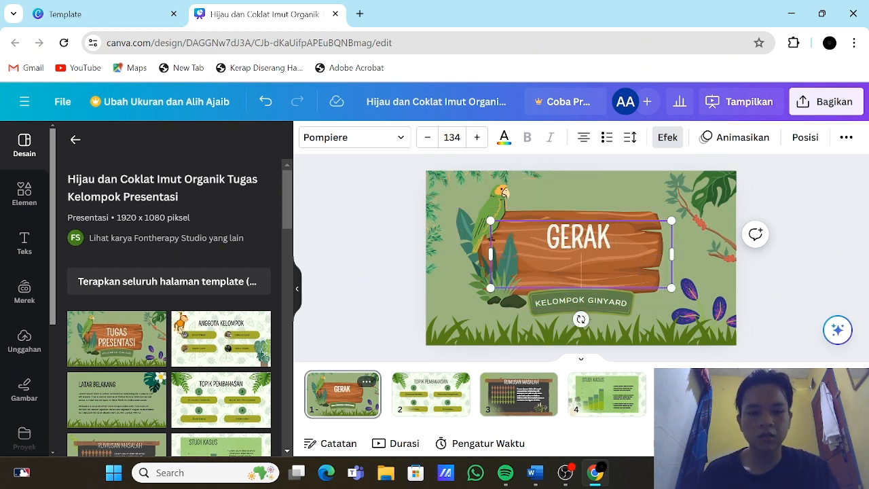
text(LURUS )
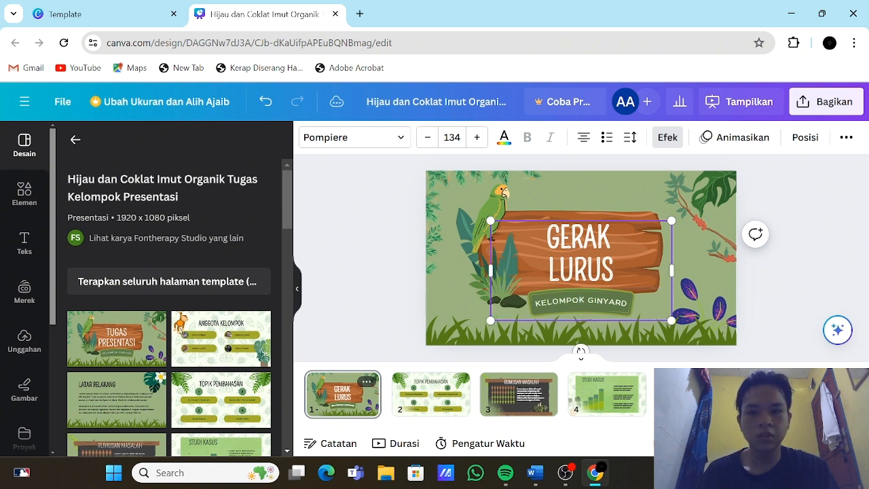
text(BEART)
text(URAN)
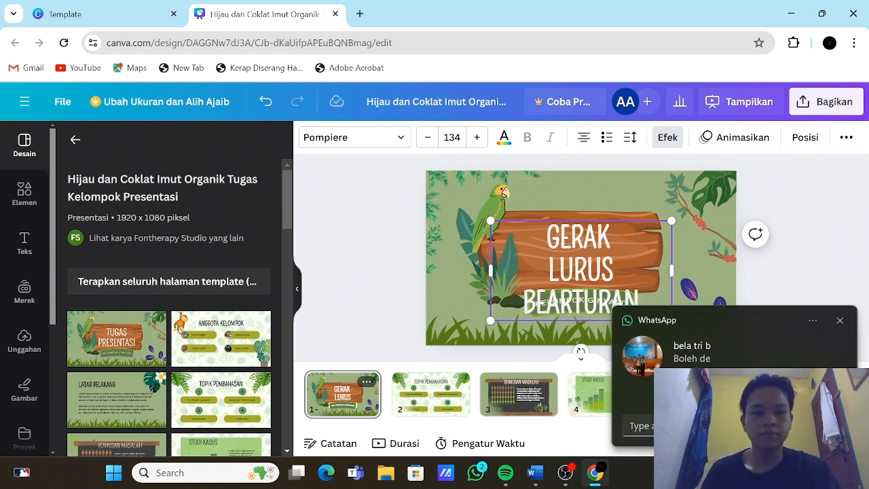
click(840, 323)
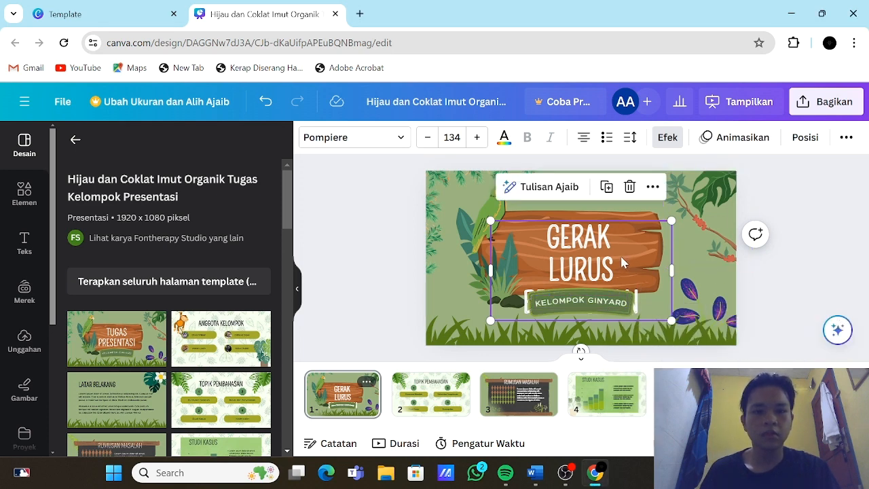
Step: Fit the cover title centrally on the wooden board at font size about 98.4 and delete the "KELOMPOK GINYARD" subtitle
drag(623, 263, 615, 233)
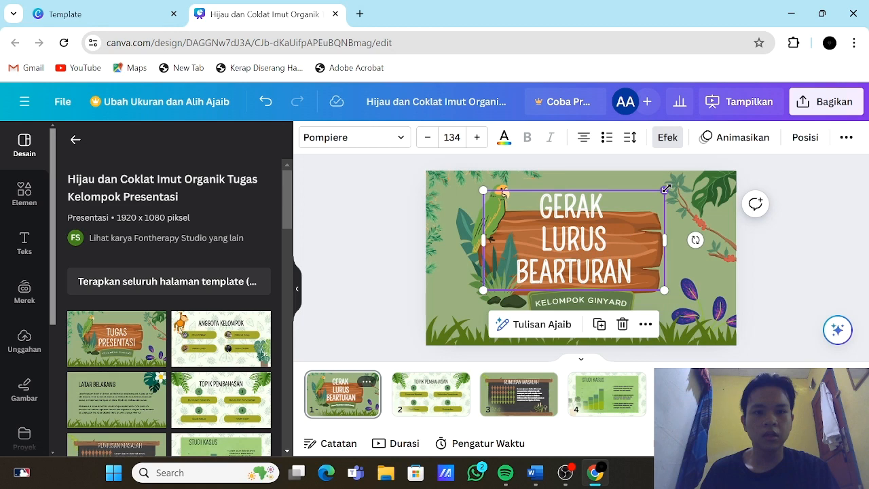
drag(666, 189, 615, 216)
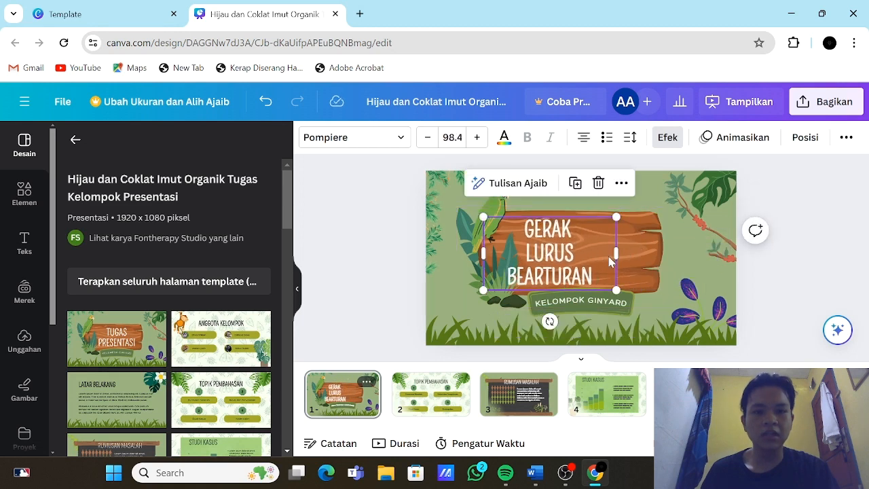
drag(616, 255, 681, 260)
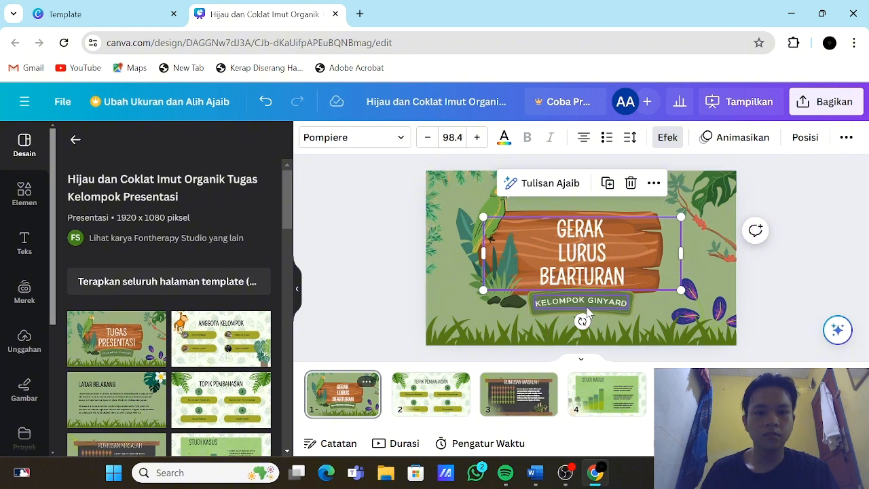
click(588, 309)
key(Delete)
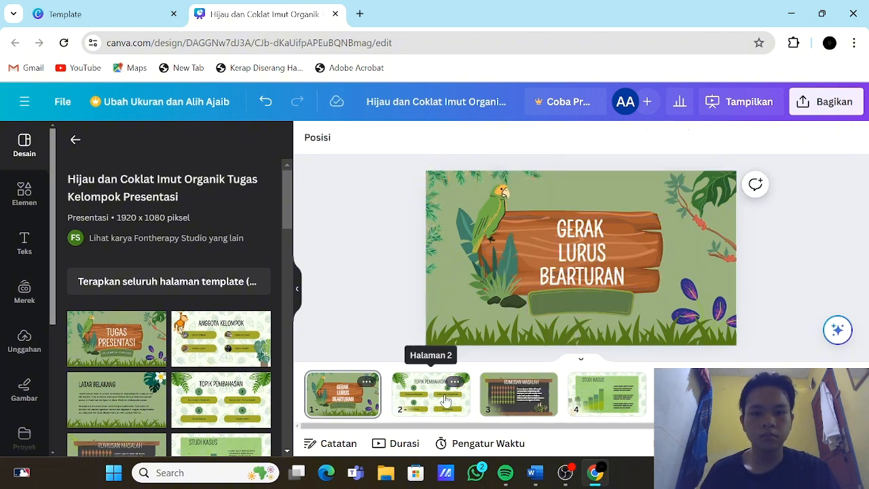
Step: Open the "TOPIK PEMBAHASAN" page, review the section headings in the Word document, and return to the Canva design
click(443, 400)
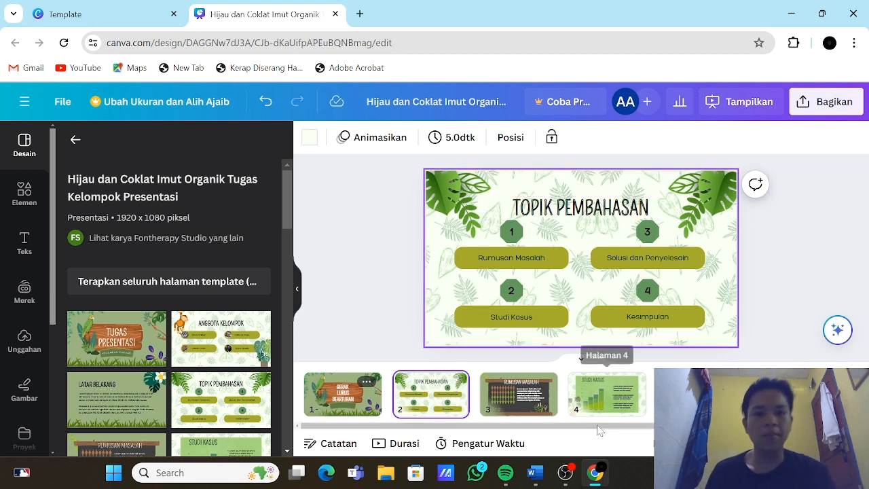
click(539, 479)
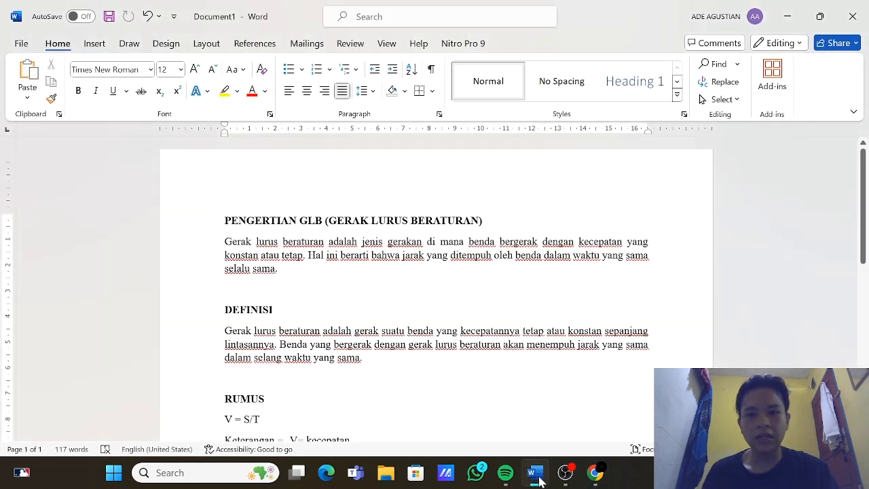
scroll(652, 272, down, 2)
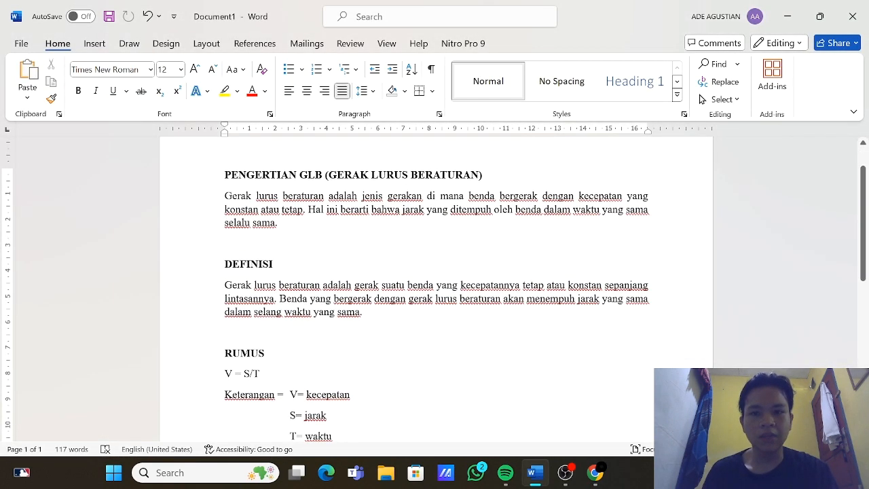
mouse_move(591, 481)
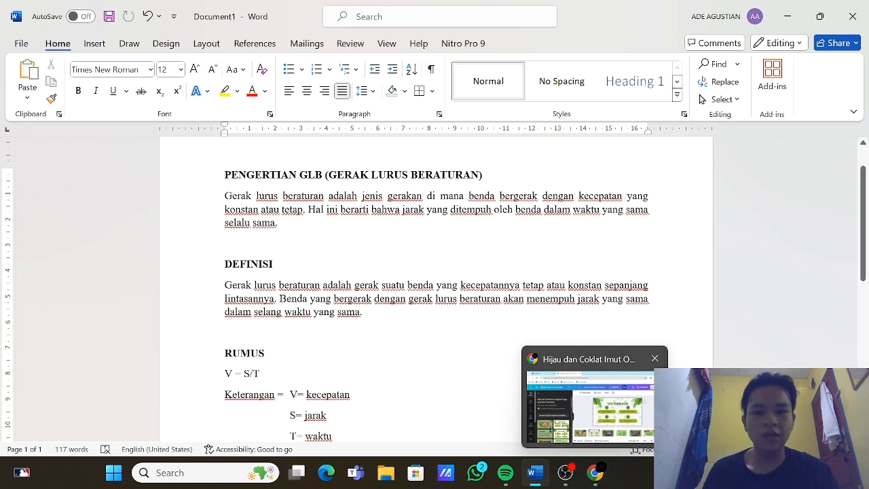
scroll(434, 285, down, 5)
scroll(434, 285, up, 6)
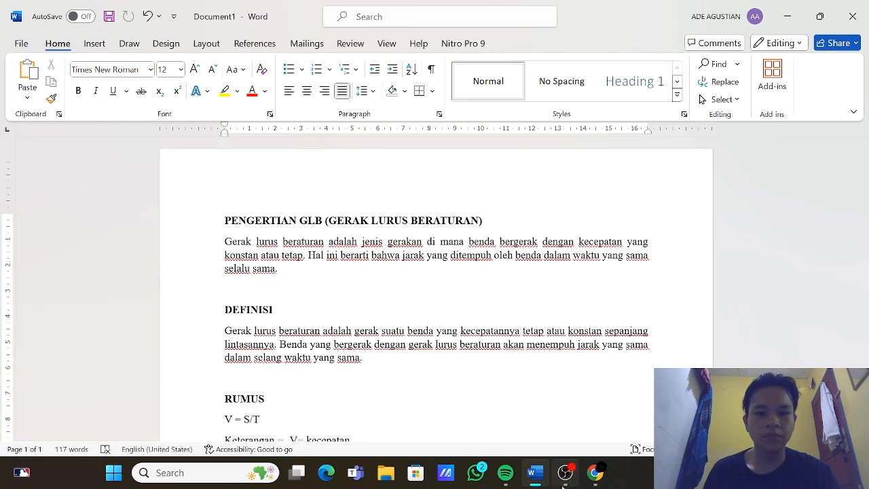
click(595, 473)
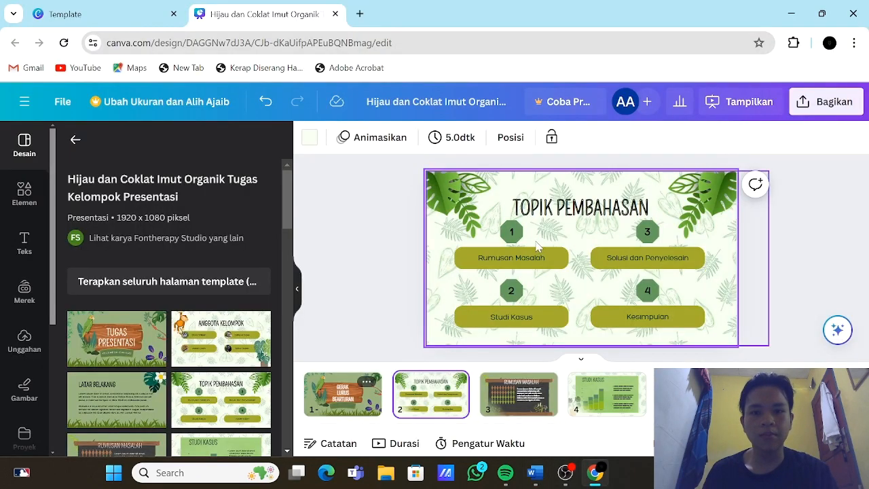
Step: On the "TOPIK PEMBAHASAN" page, change topic 1 to "pengertian" and topic 2 to "definisi"
click(534, 265)
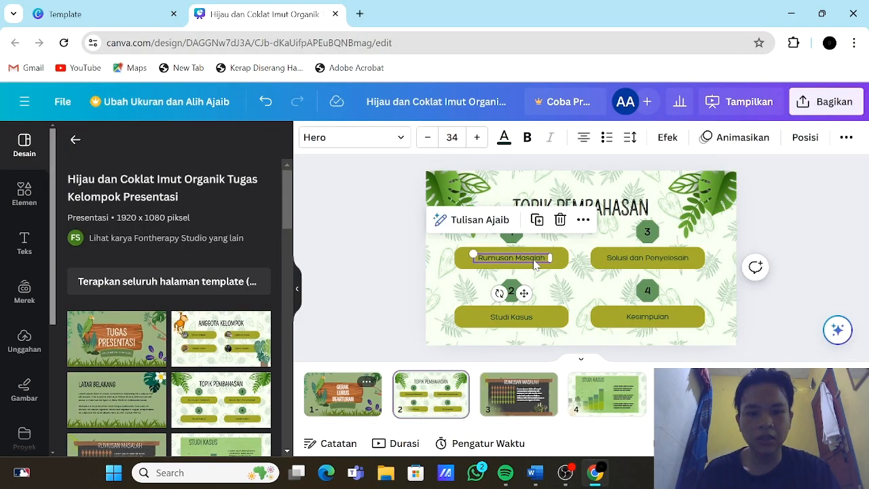
key(Return)
text(pengertian)
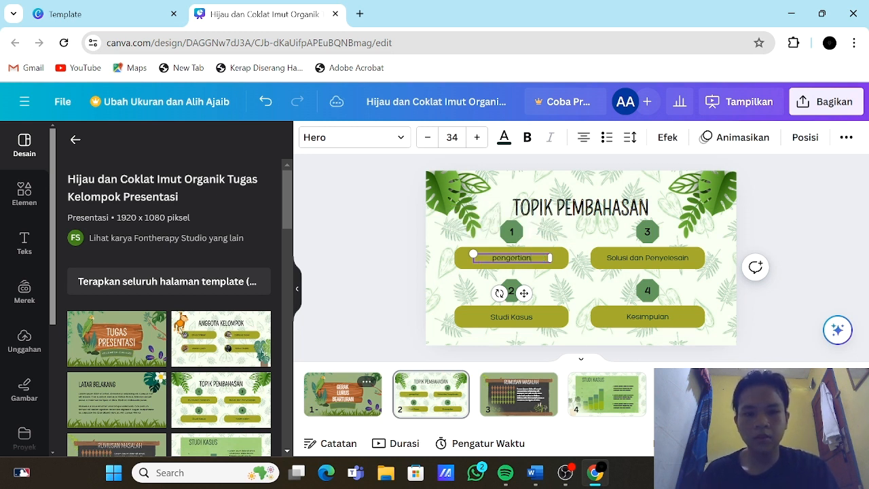
click(521, 319)
double_click(527, 321)
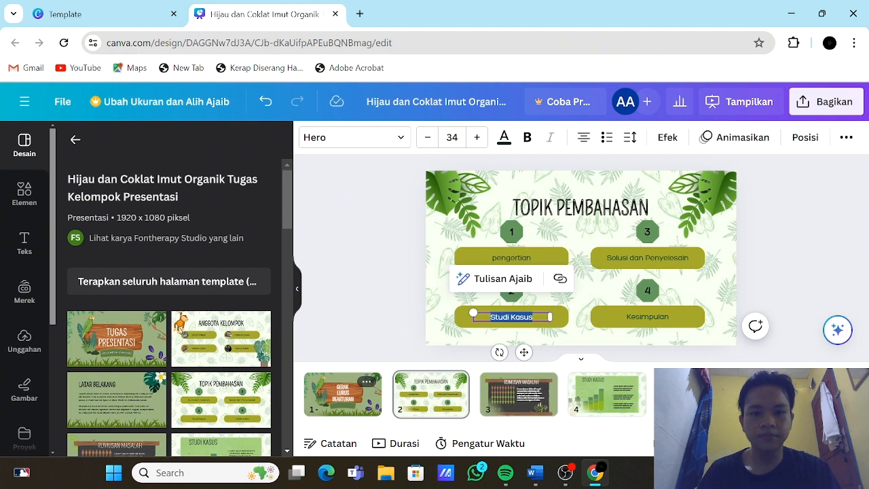
text(definisi)
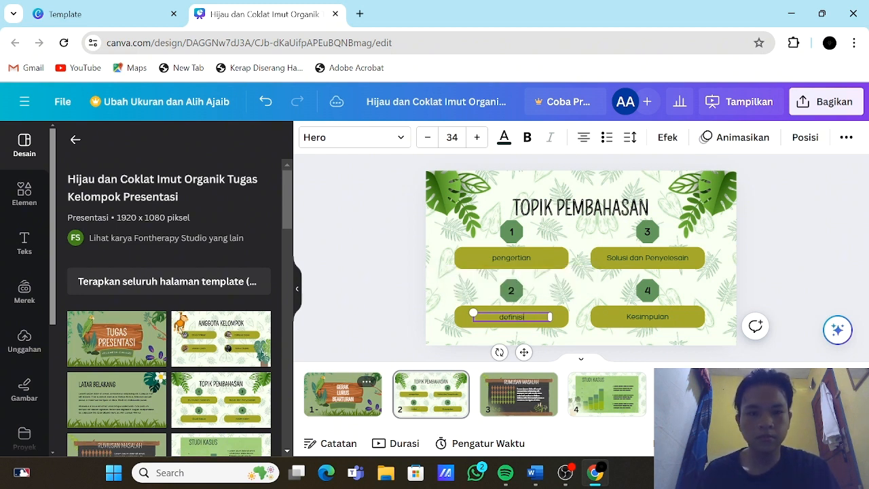
Step: Change topic 3 to "rumus" and topic 4 to "contoh penerapannya" on the same page
double_click(647, 258)
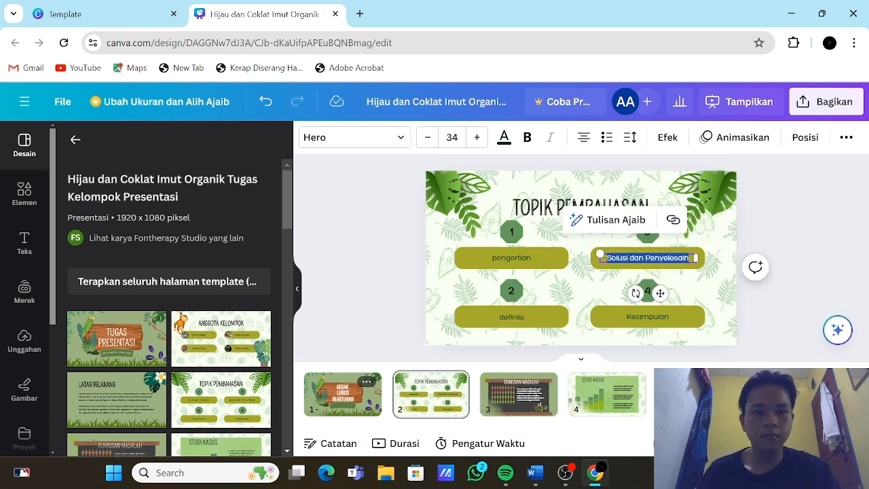
text(rumus)
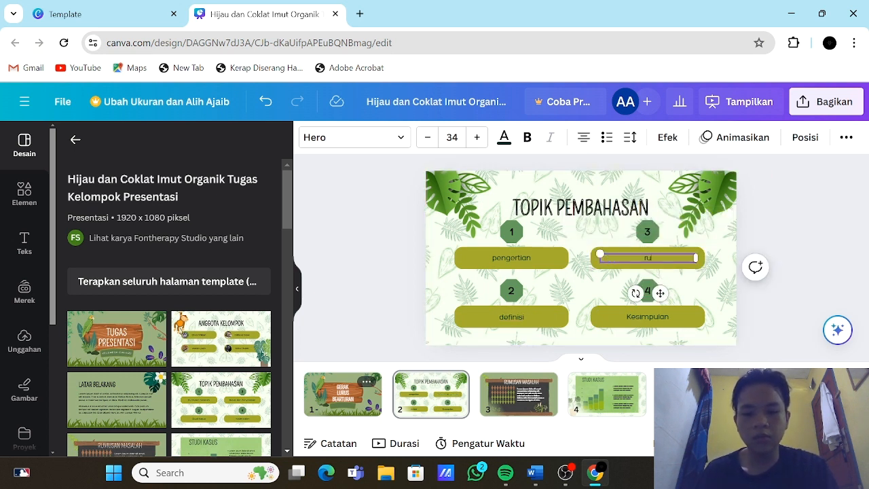
double_click(651, 319)
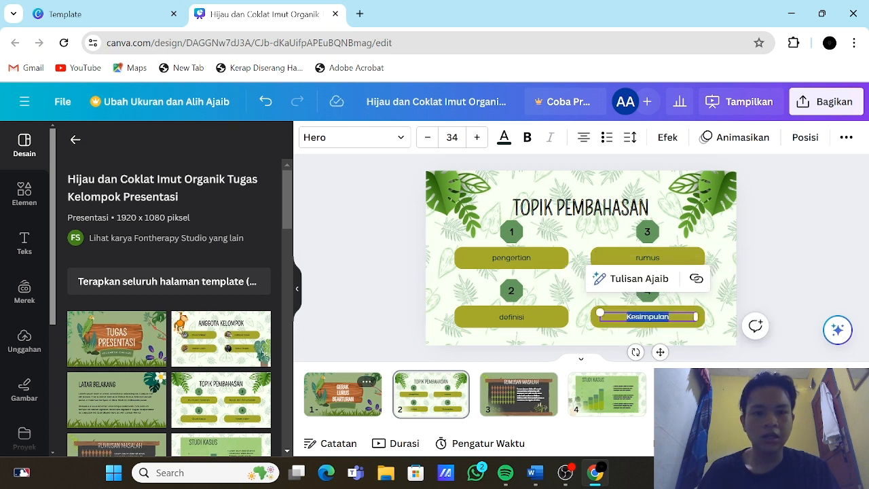
text(contoh penerapannya)
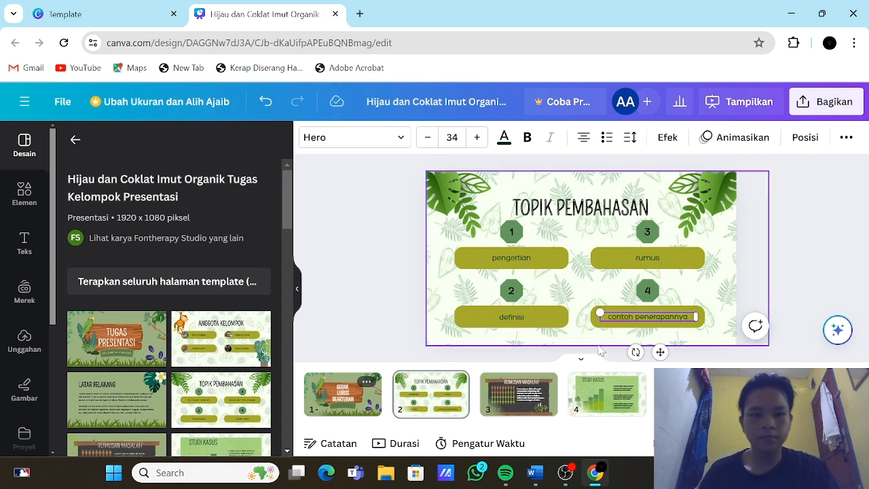
Step: Replace the page 3 heading "RUMUSAN MASALAH" with "PENGERTIAN GLB"
click(519, 394)
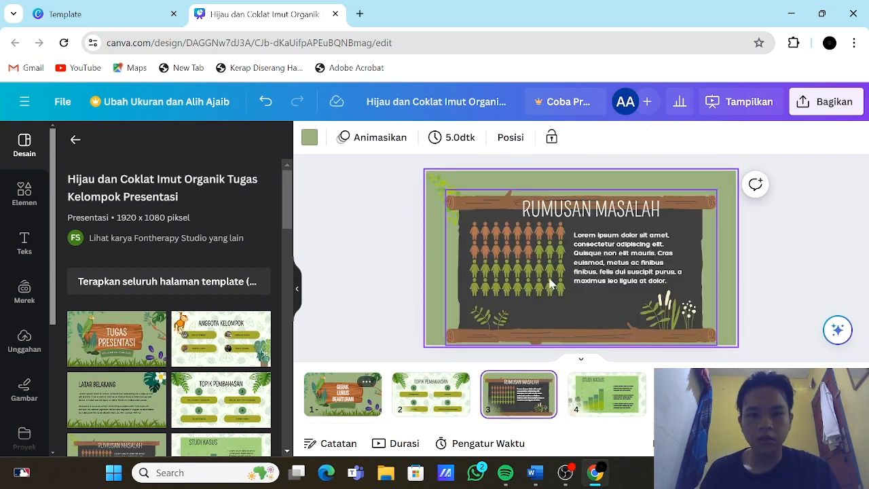
double_click(604, 219)
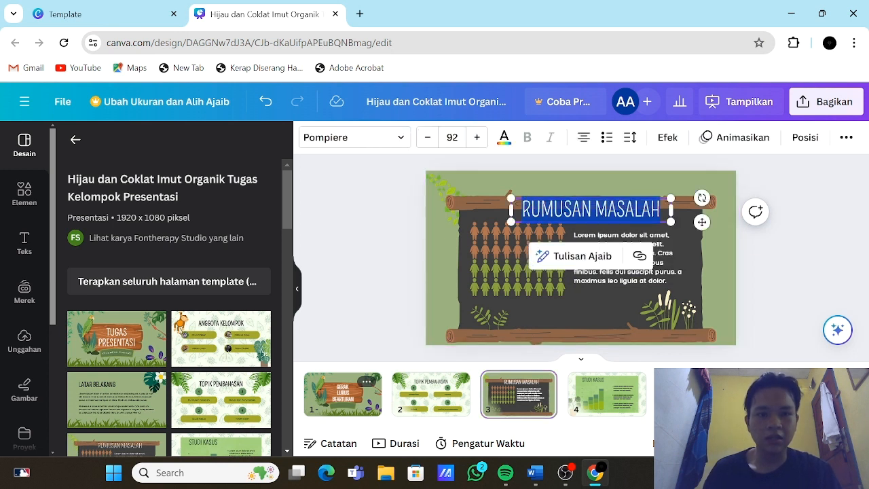
text(PENGERTIAN)
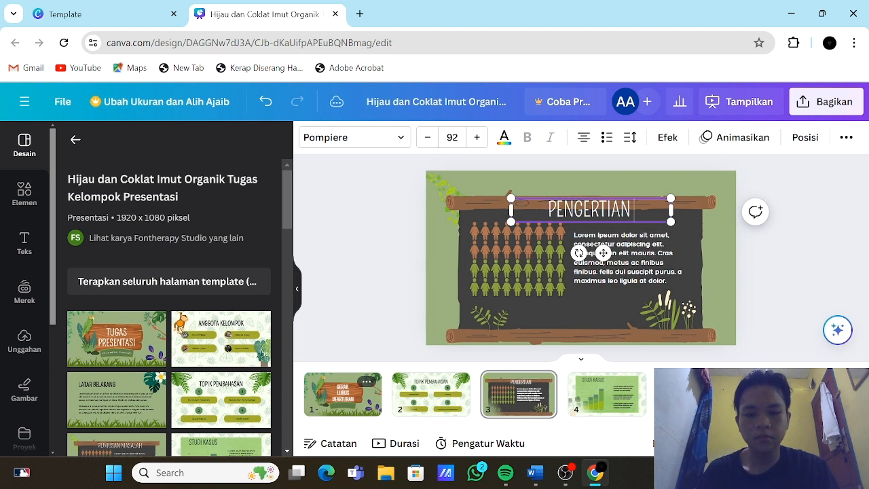
text( GLB)
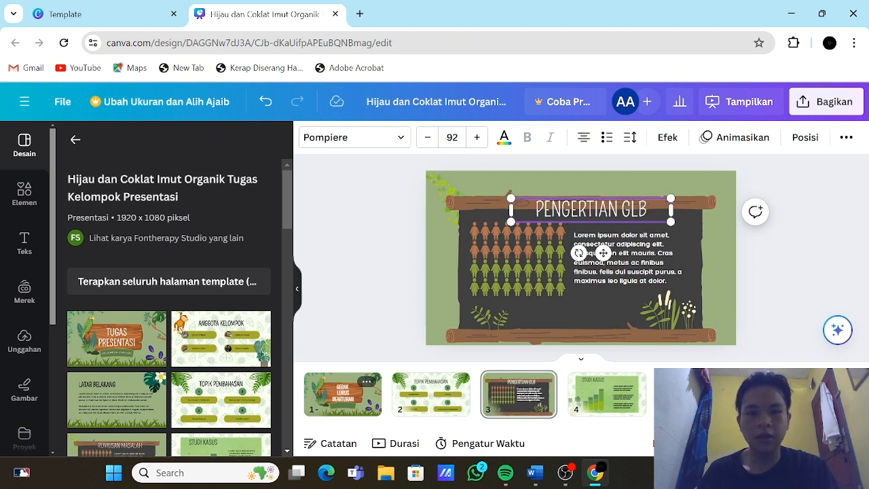
Step: Delete the people pictogram beside the body text on the "PENGERTIAN GLB" page
click(603, 253)
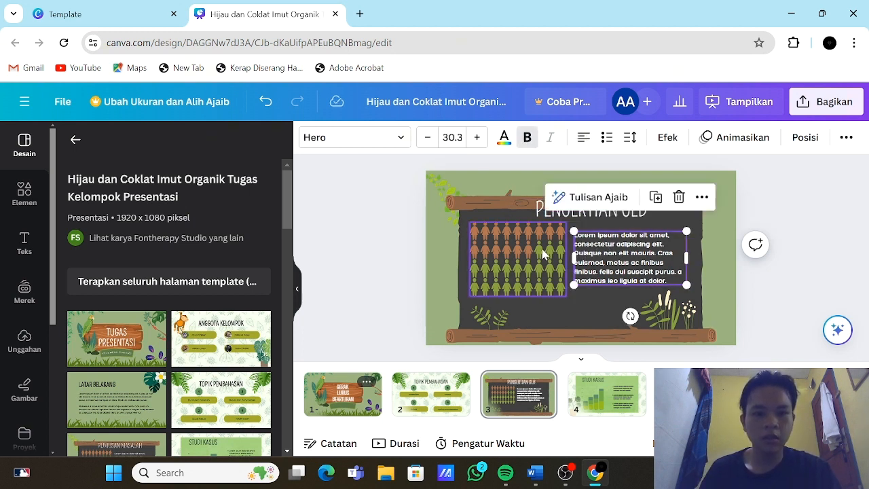
double_click(527, 268)
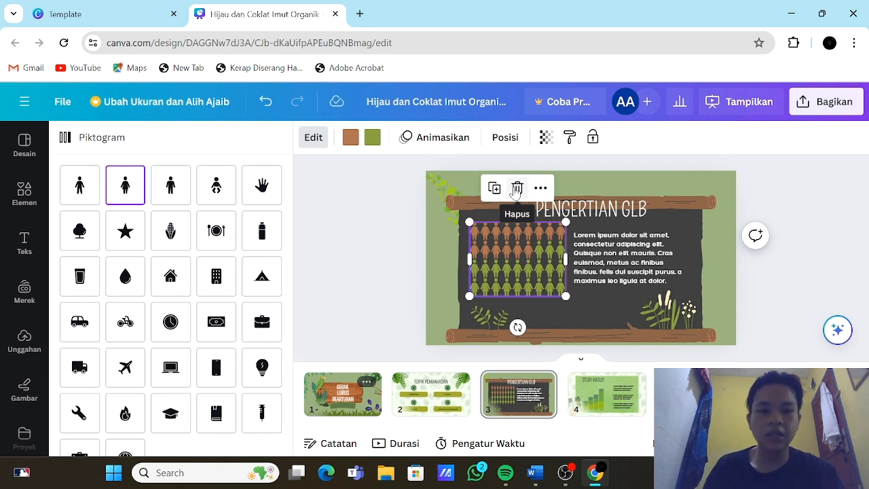
click(516, 189)
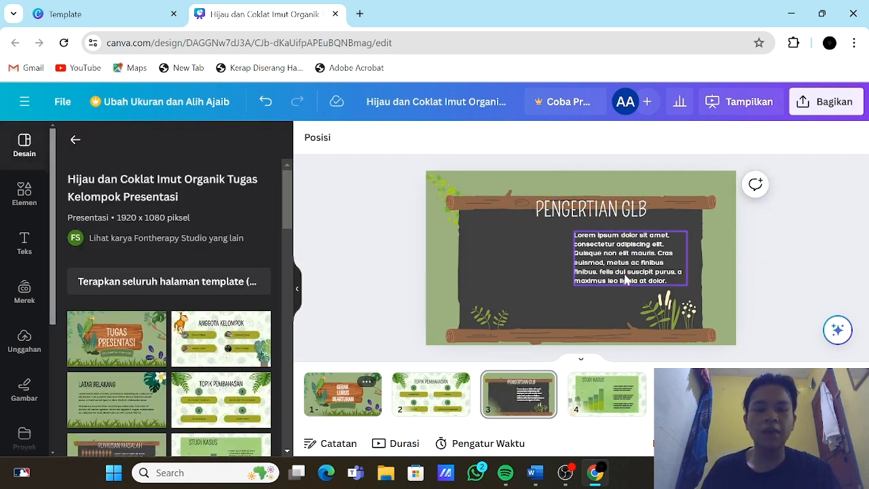
Step: Replace the placeholder body text on the "PENGERTIAN GLB" page with the paragraph under that heading copied from the Word document
click(536, 473)
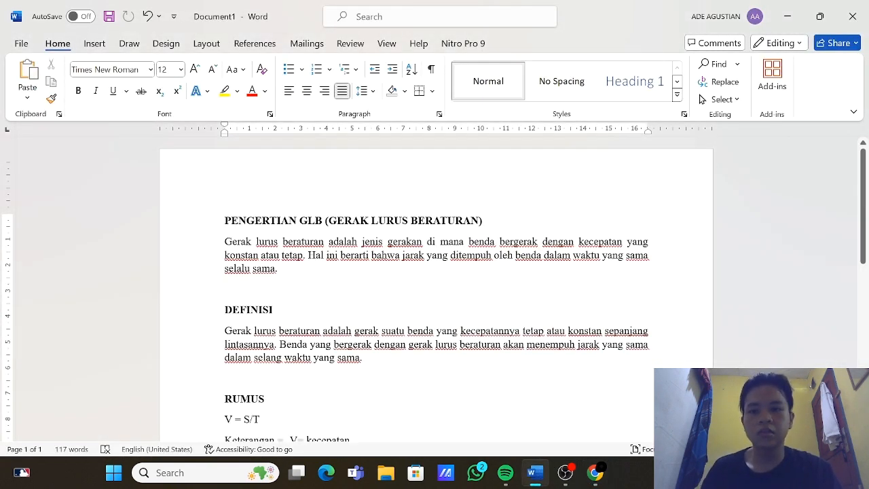
drag(225, 241, 292, 278)
key(ctrl+c)
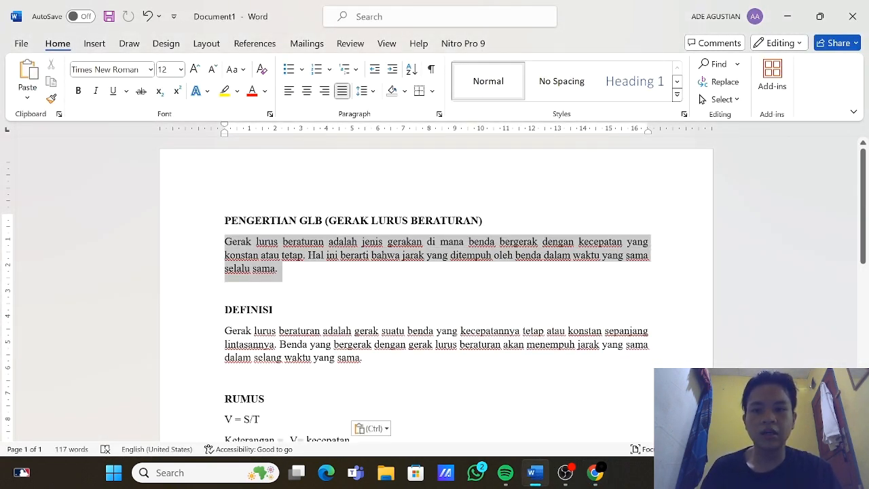
click(595, 475)
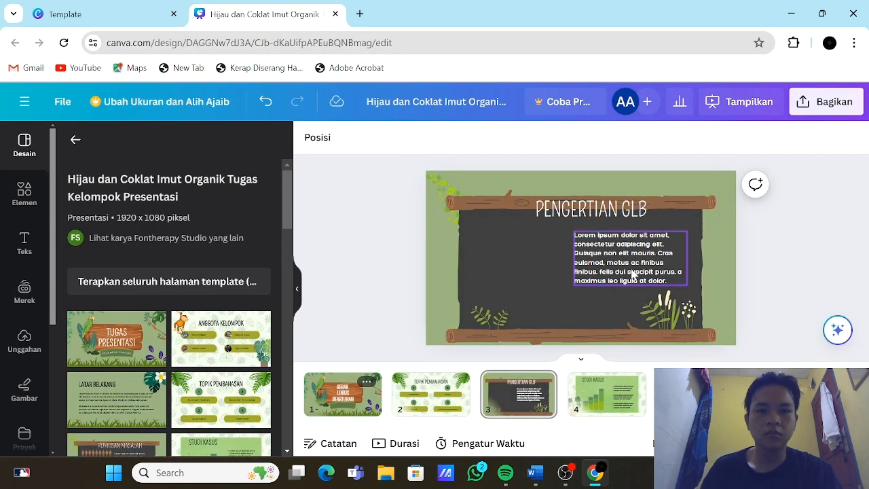
click(632, 275)
double_click(652, 274)
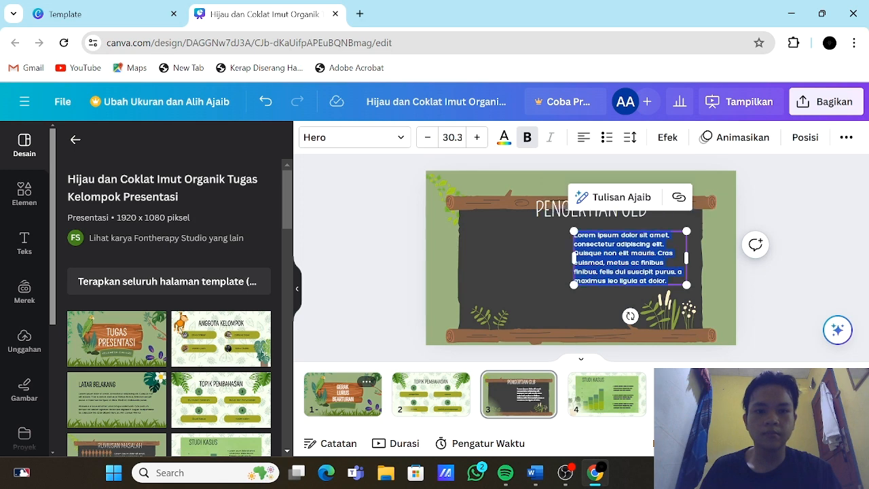
key(ctrl+v)
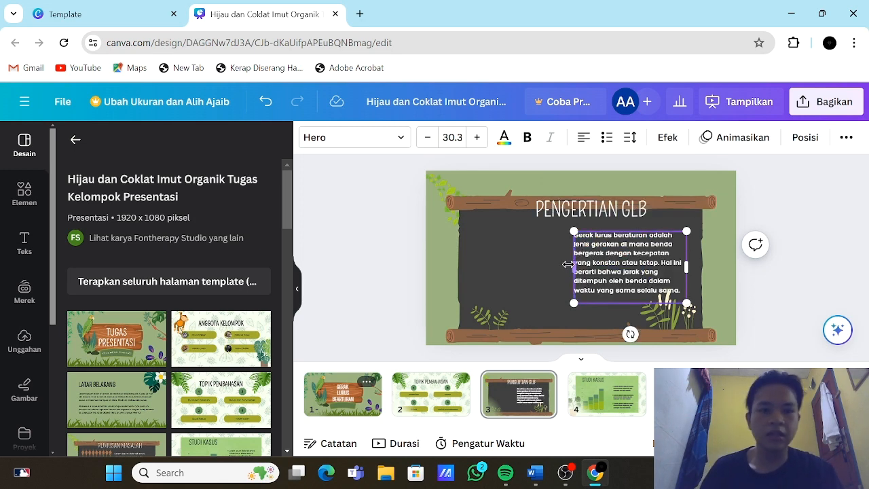
Step: Widen the body text box across the board on the "PENGERTIAN GLB" page and shift the heading slightly to the left
drag(572, 267, 474, 292)
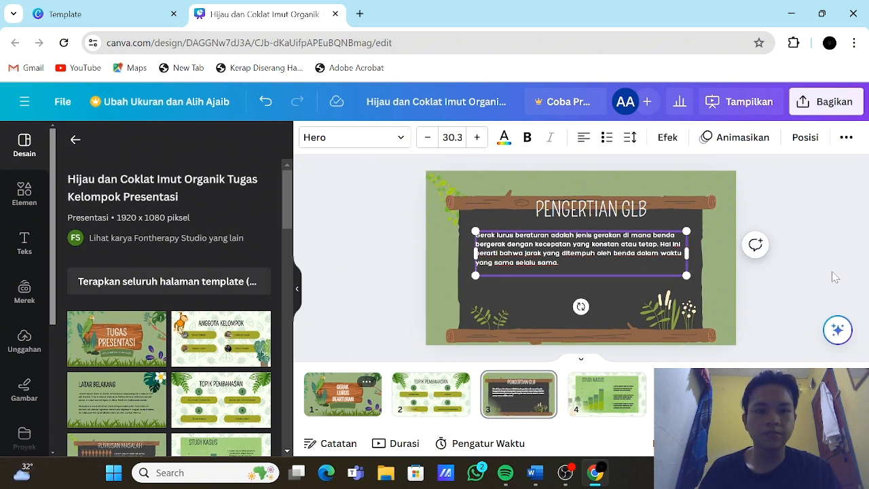
drag(683, 276, 698, 278)
click(778, 274)
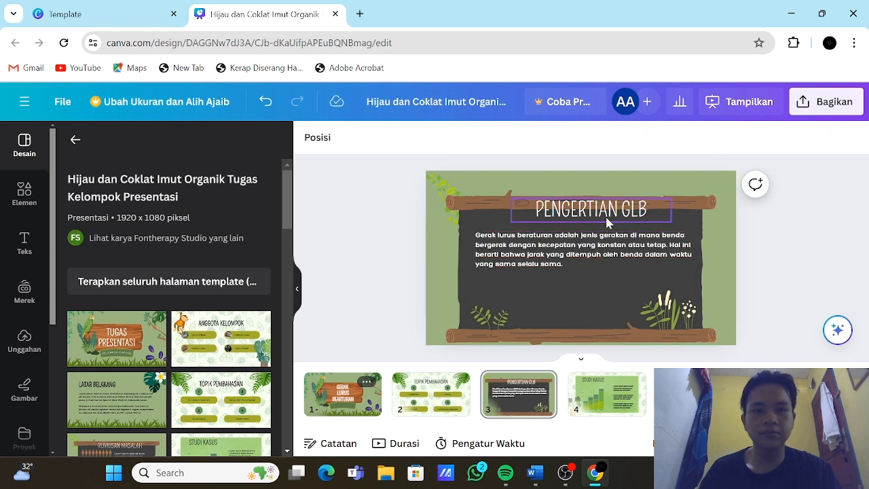
drag(608, 219, 585, 215)
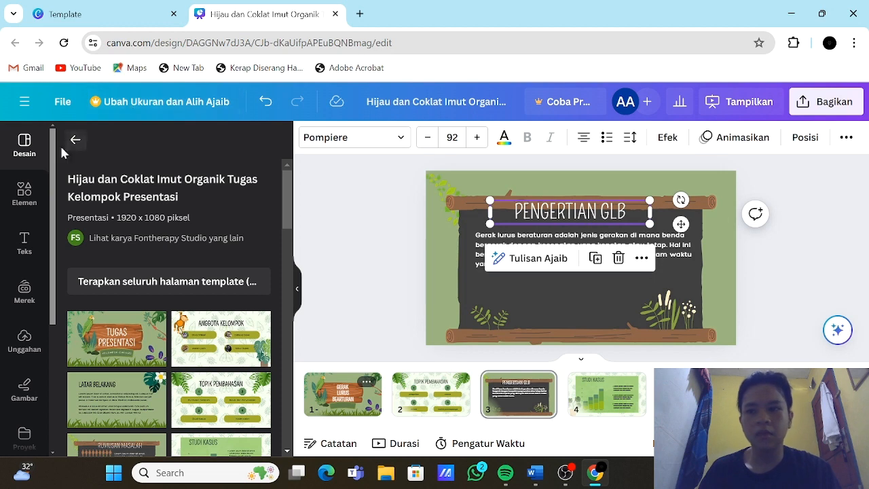
Step: Search the elements library for "gerak" and show all graphics results
click(31, 190)
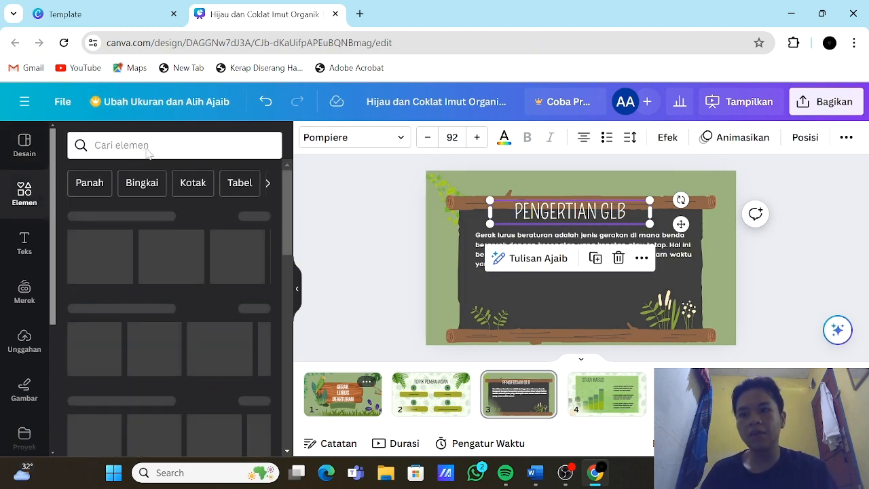
click(122, 145)
text(ger)
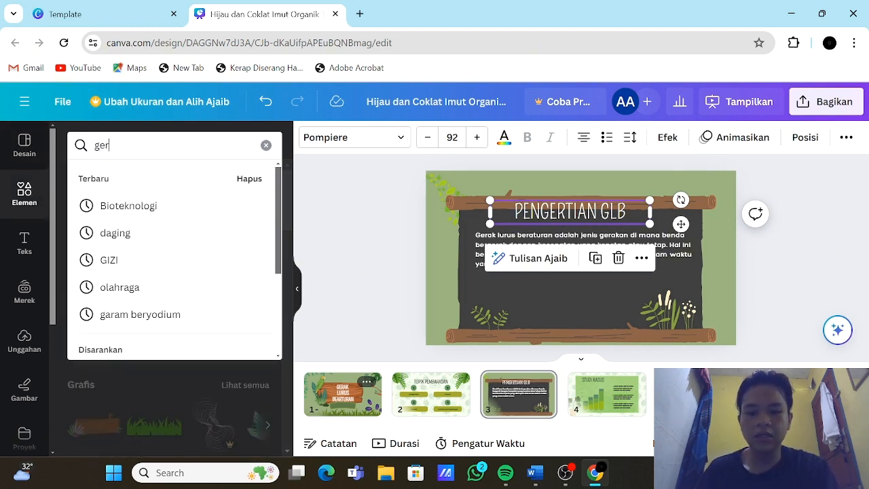
text(ak)
key(Return)
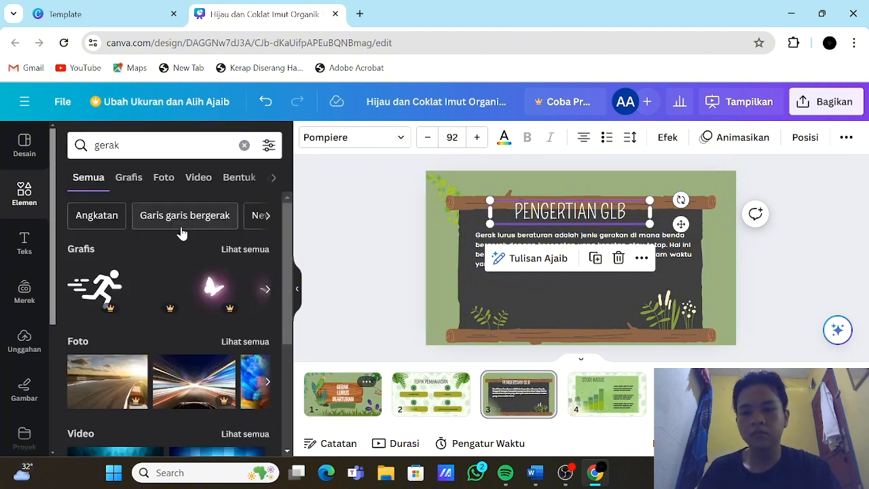
scroll(189, 262, down, 3)
scroll(188, 262, down, 1)
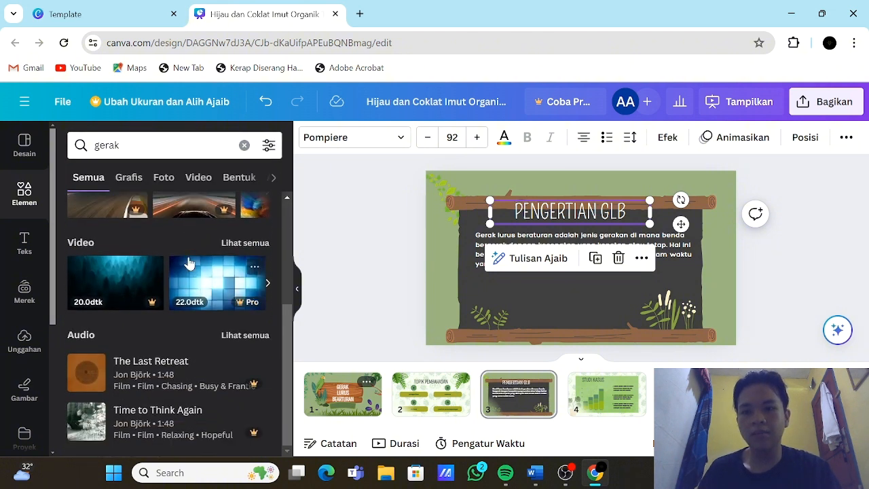
scroll(206, 247, up, 2)
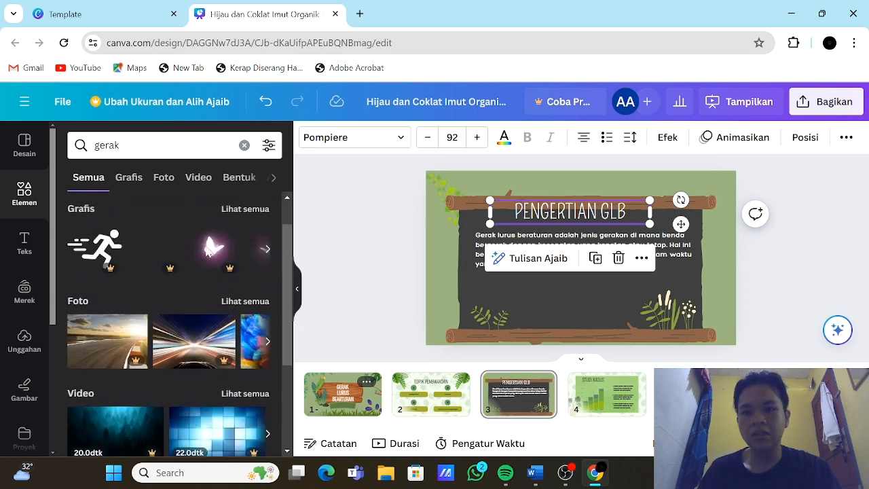
click(245, 216)
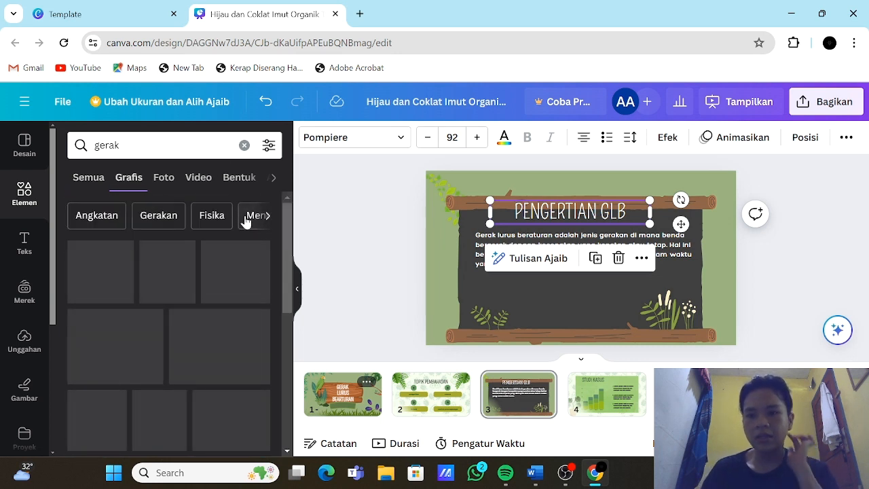
Step: Try the running-person graphic at a reduced size below the body text, and delete it from the page
scroll(213, 288, down, 5)
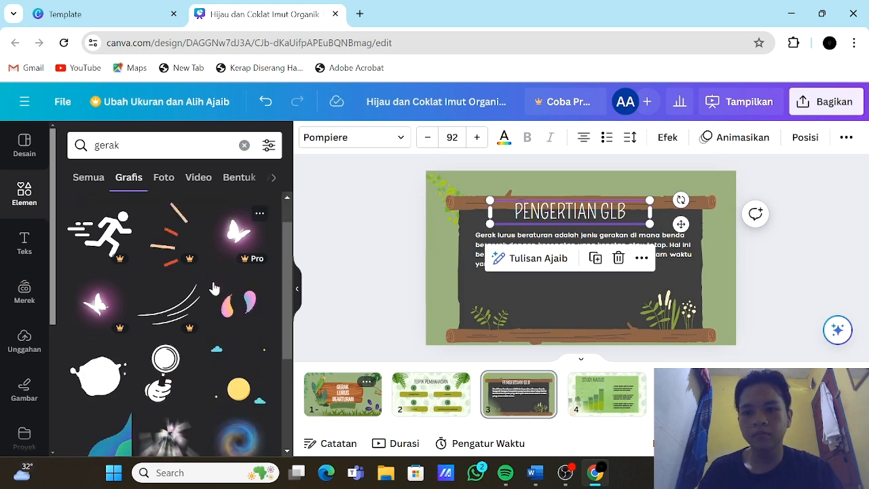
scroll(213, 287, down, 4)
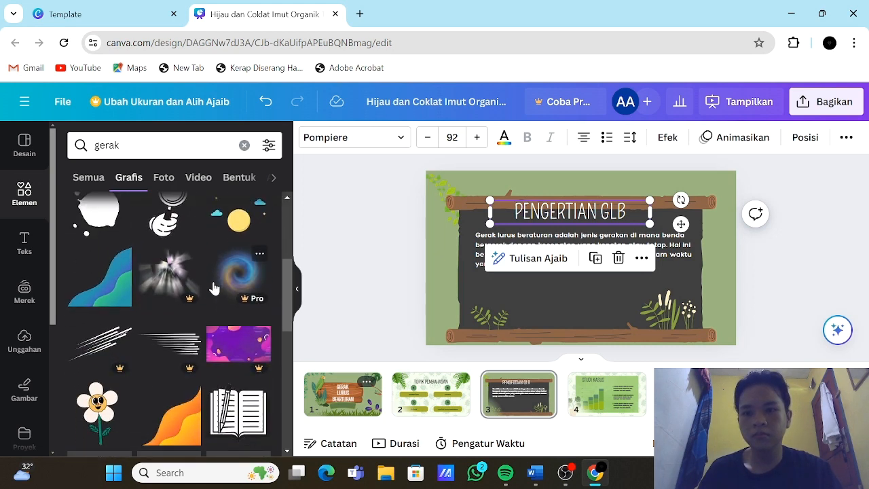
scroll(213, 288, down, 2)
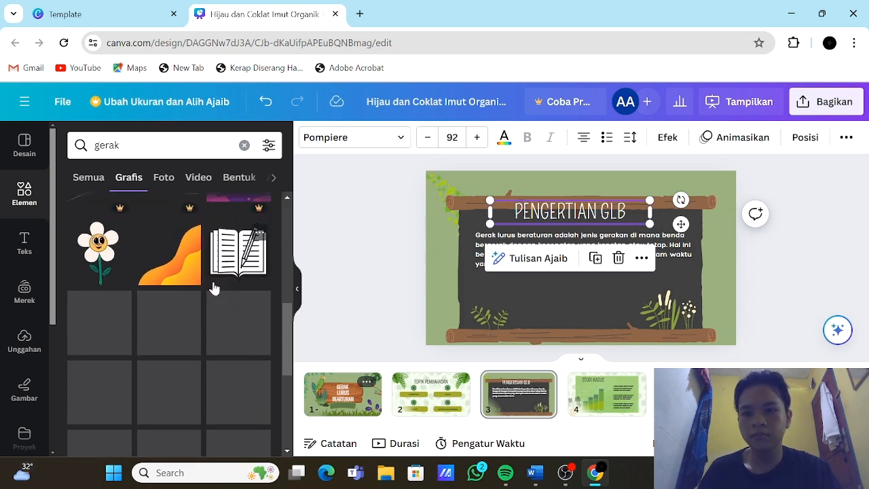
scroll(213, 288, up, 10)
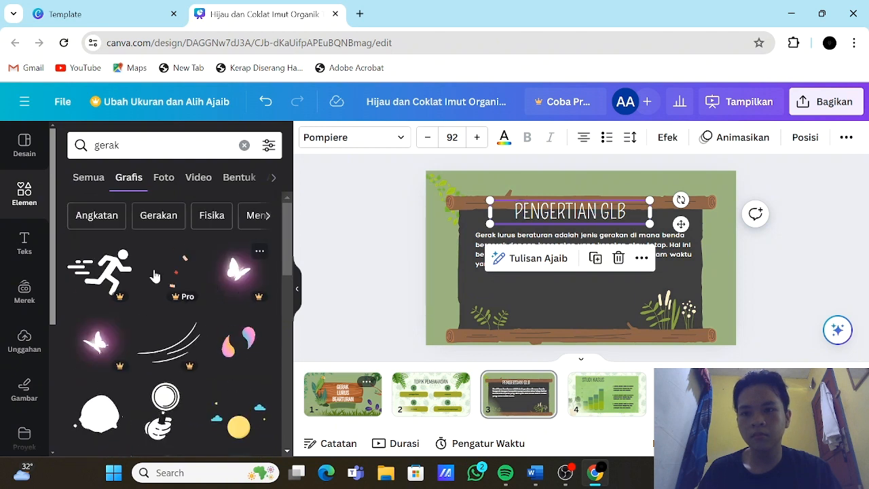
click(100, 271)
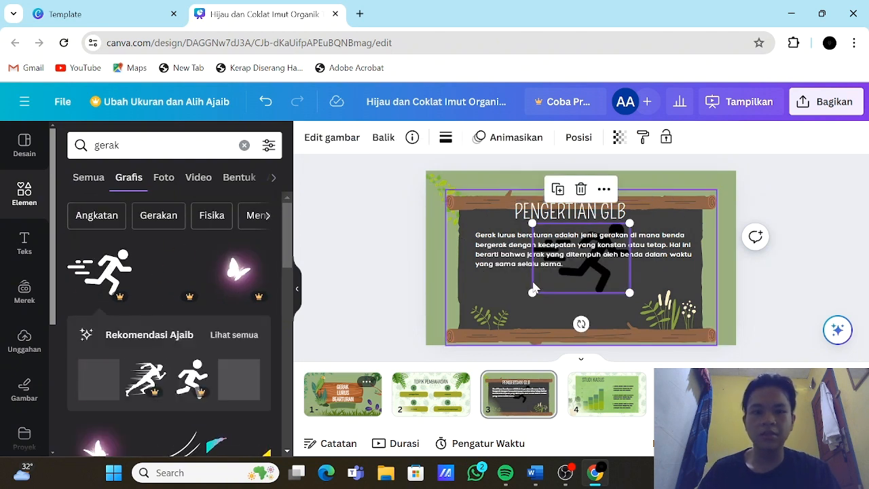
drag(599, 281, 581, 298)
drag(618, 254, 586, 281)
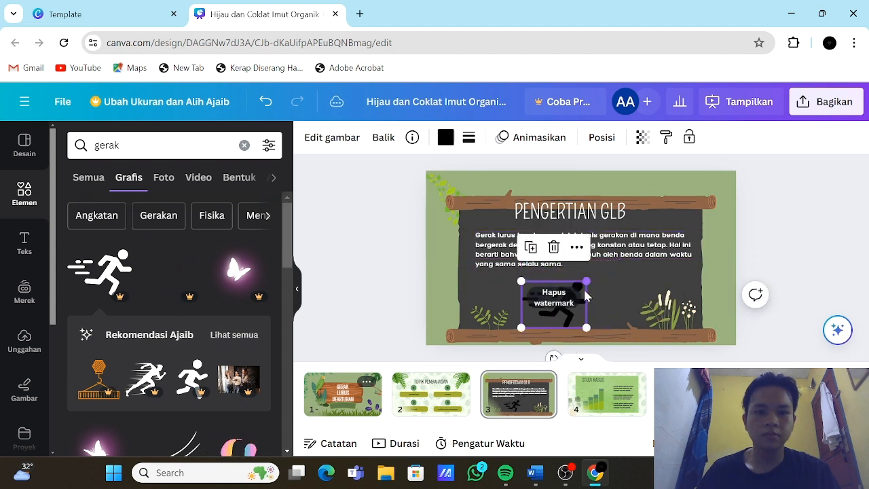
click(551, 306)
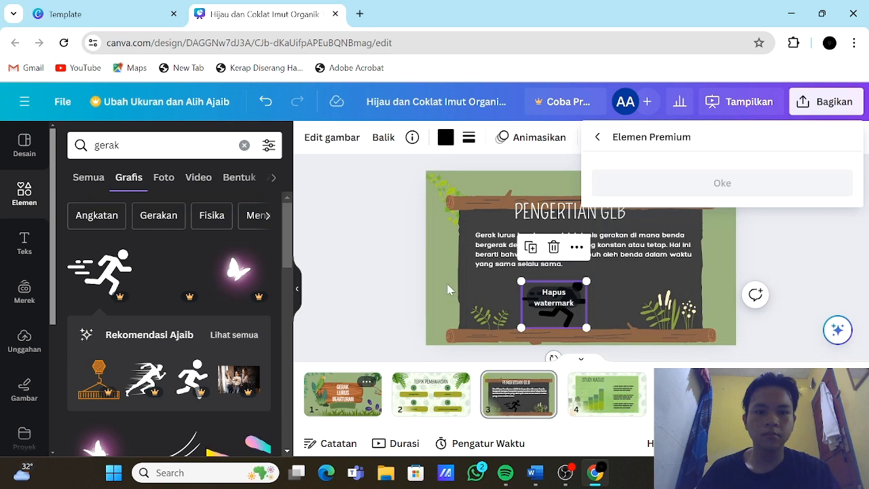
click(556, 250)
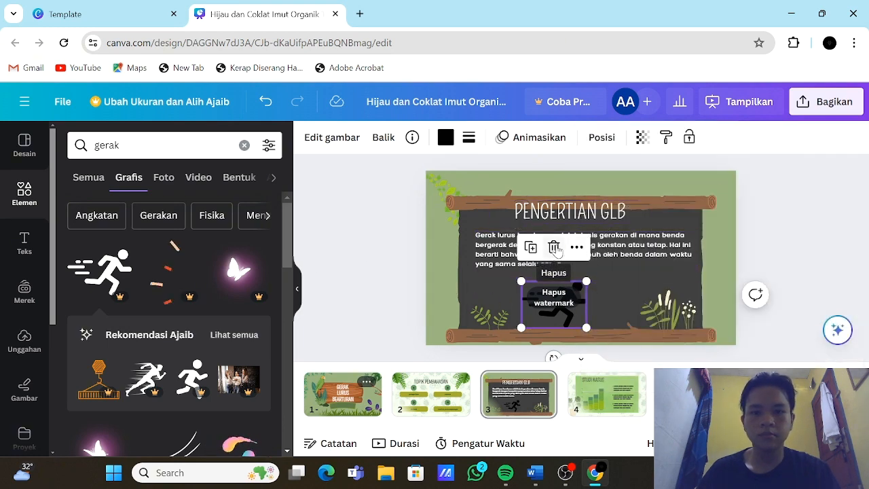
click(556, 248)
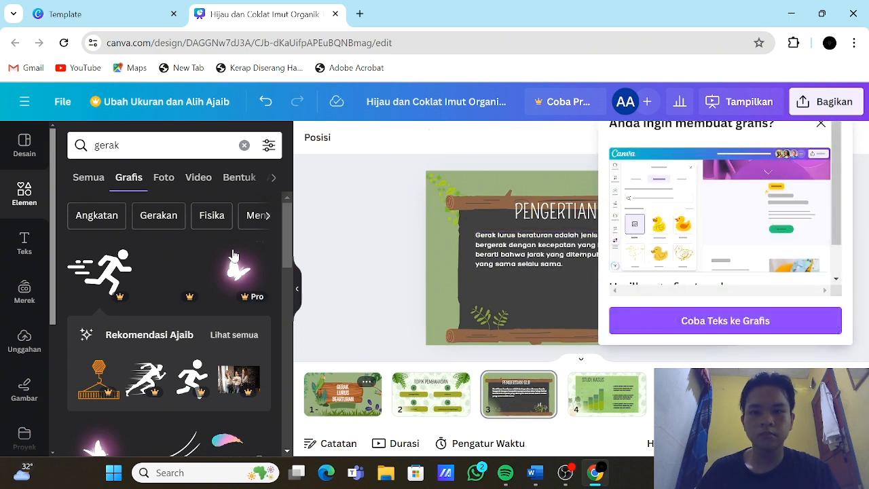
Step: Look through the "gerak" graphics for another illustration that suits the "PENGERTIAN GLB" page
scroll(229, 256, down, 1)
scroll(229, 257, up, 1)
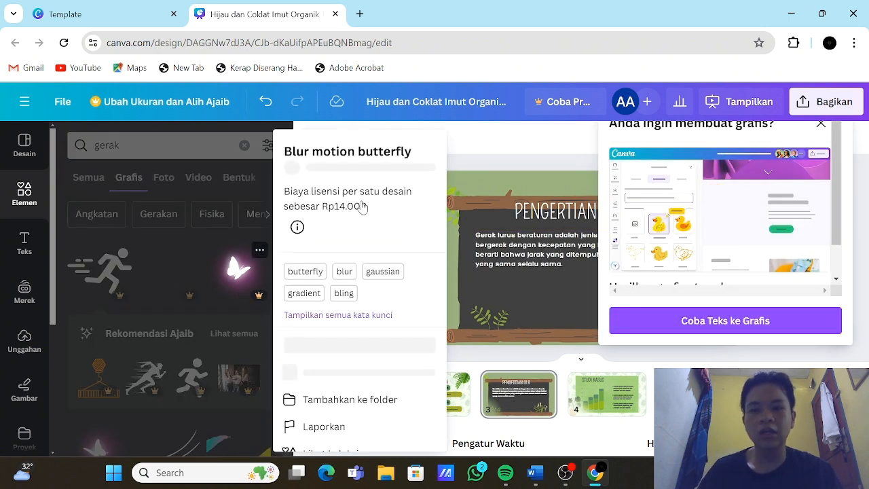
click(477, 168)
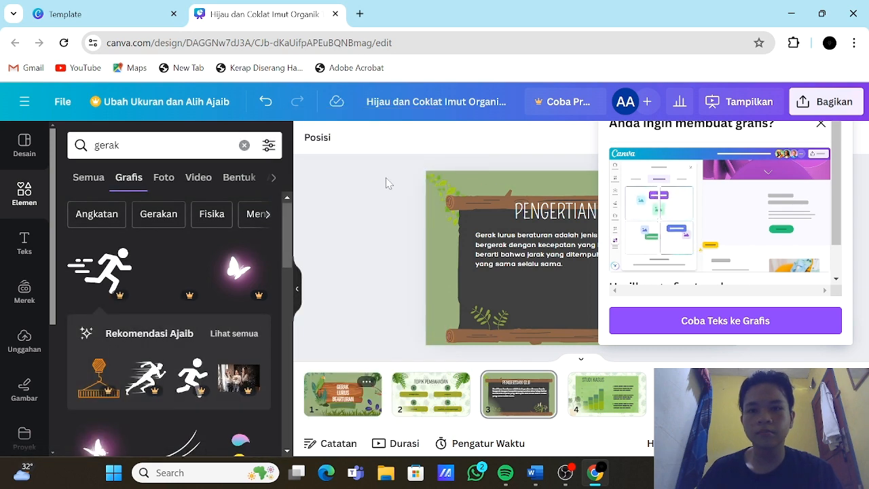
scroll(157, 271, down, 3)
scroll(157, 270, down, 1)
scroll(158, 270, up, 1)
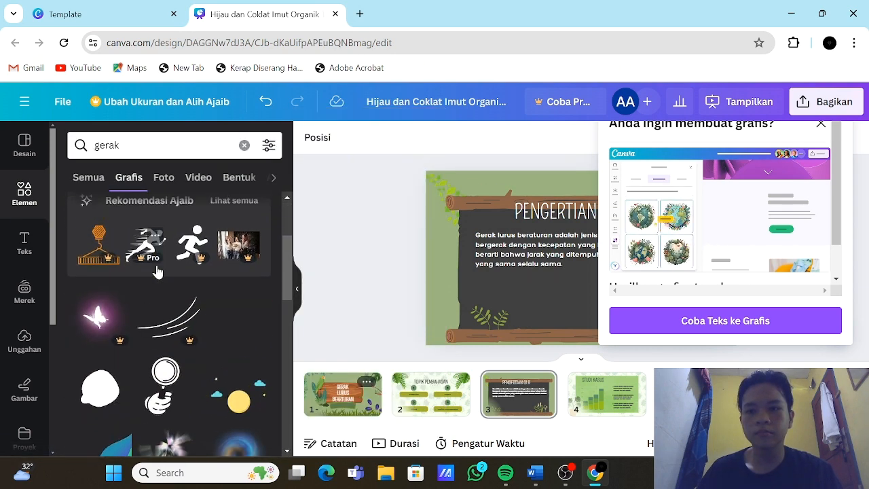
scroll(157, 271, down, 3)
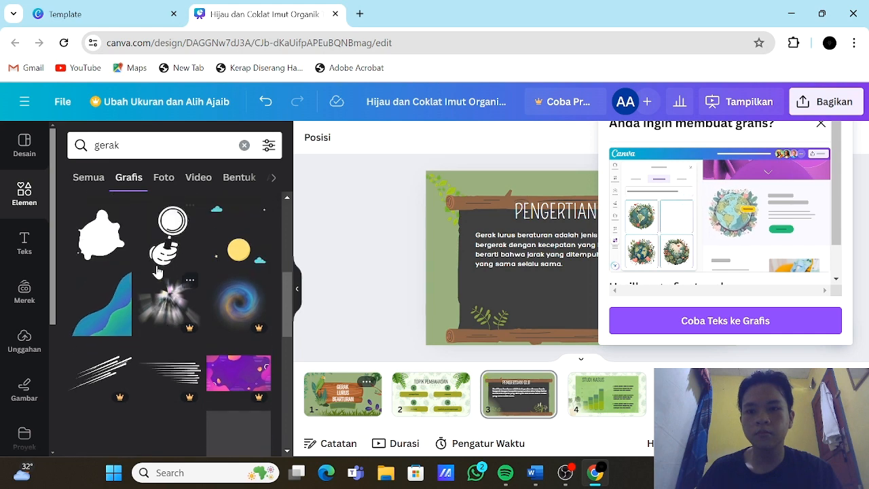
scroll(223, 254, down, 2)
scroll(222, 255, up, 1)
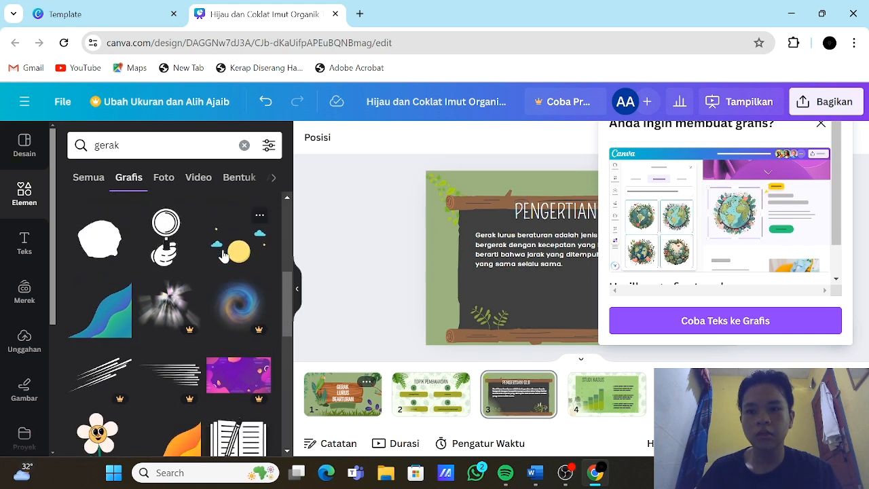
scroll(222, 255, down, 2)
scroll(222, 254, down, 2)
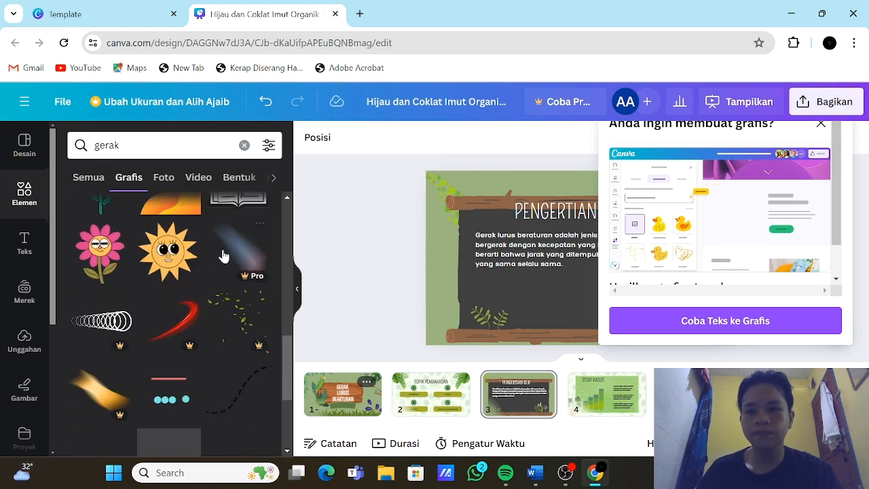
scroll(222, 255, up, 3)
scroll(223, 255, up, 2)
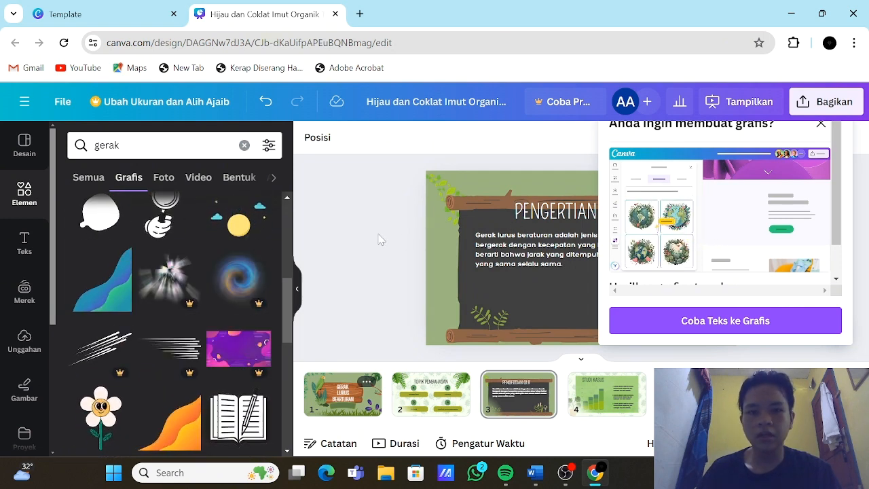
Step: Insert the yellow moon with blue clouds graphic, shrink it and place it in the lower-left corner of the "PENGERTIAN GLB" page
click(262, 233)
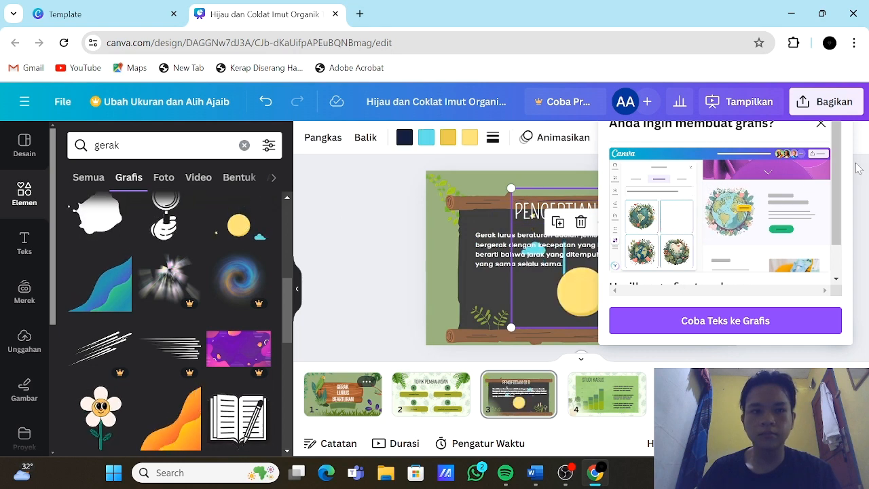
click(821, 125)
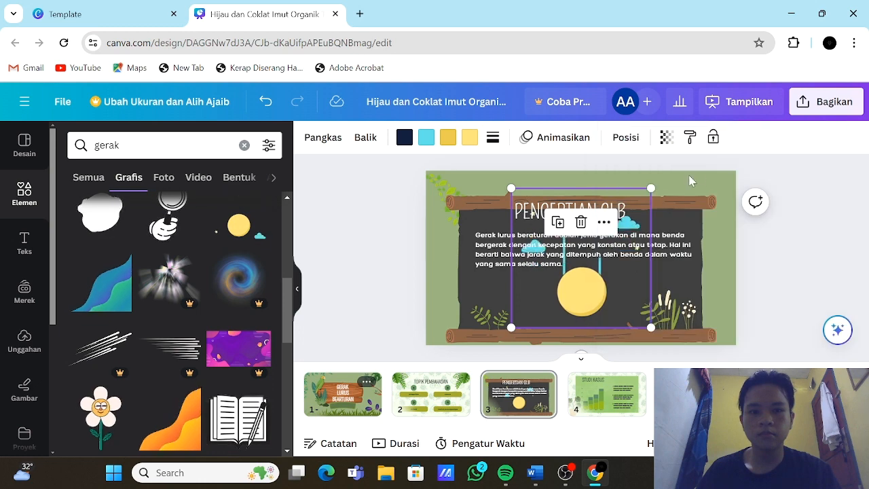
drag(644, 188, 569, 270)
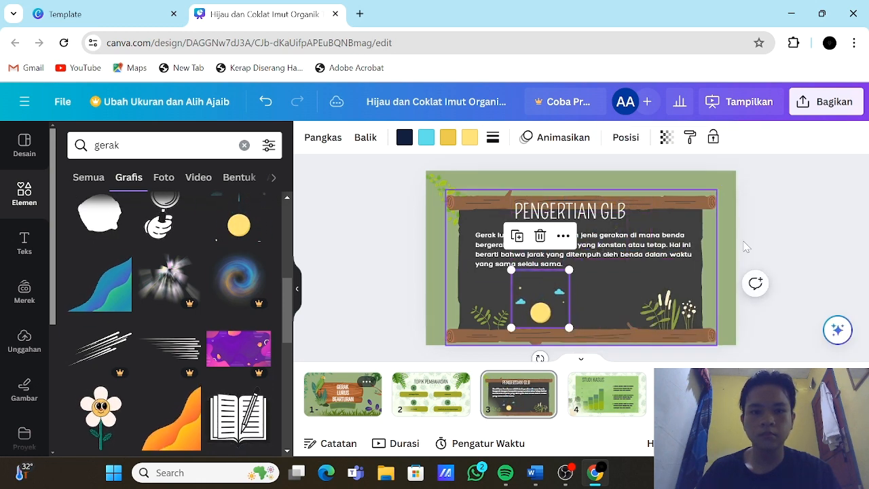
click(799, 243)
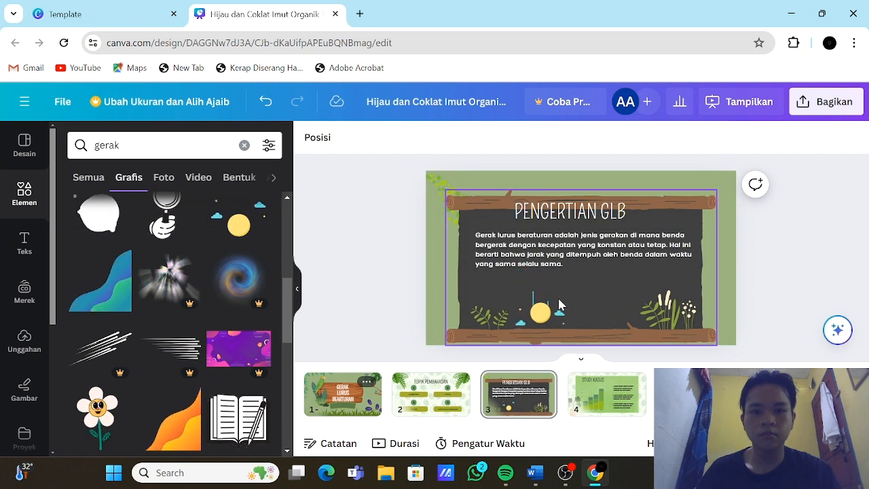
drag(553, 297, 468, 317)
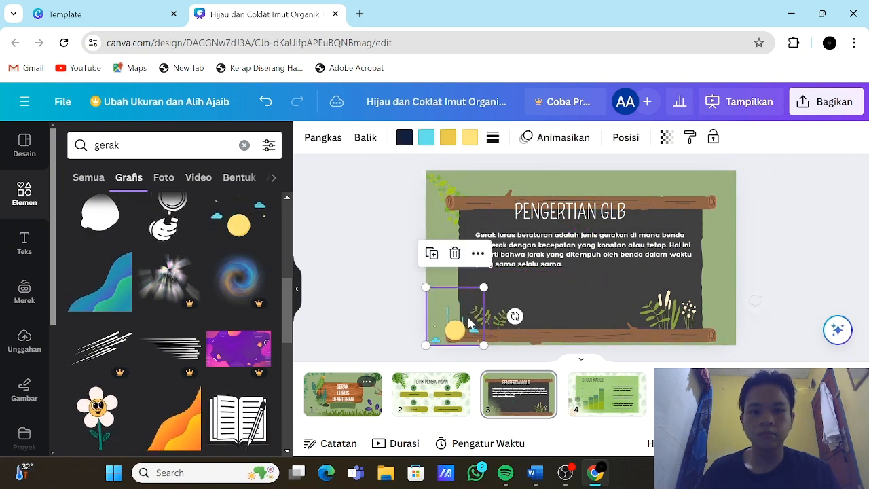
Step: Delete the "STUDI KASUS" page and copy the paragraph under "DEFINISI" from the Word document
click(611, 400)
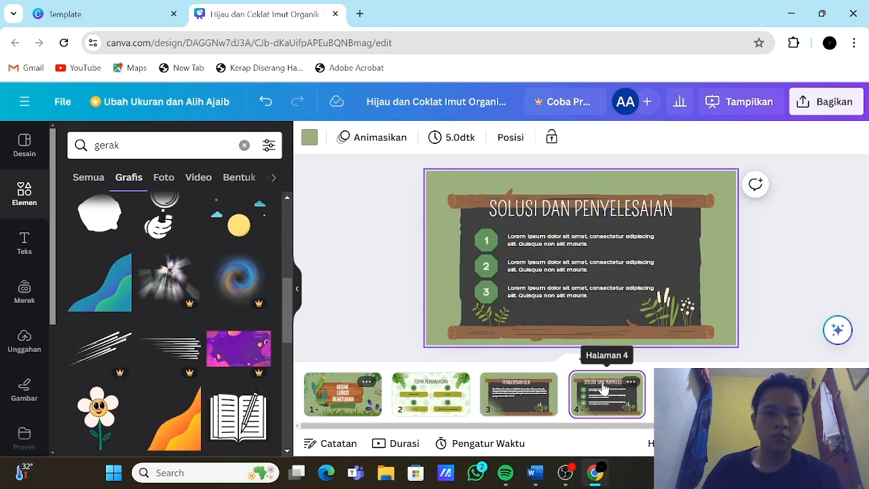
click(538, 477)
scroll(471, 279, down, 1)
scroll(436, 285, down, 1)
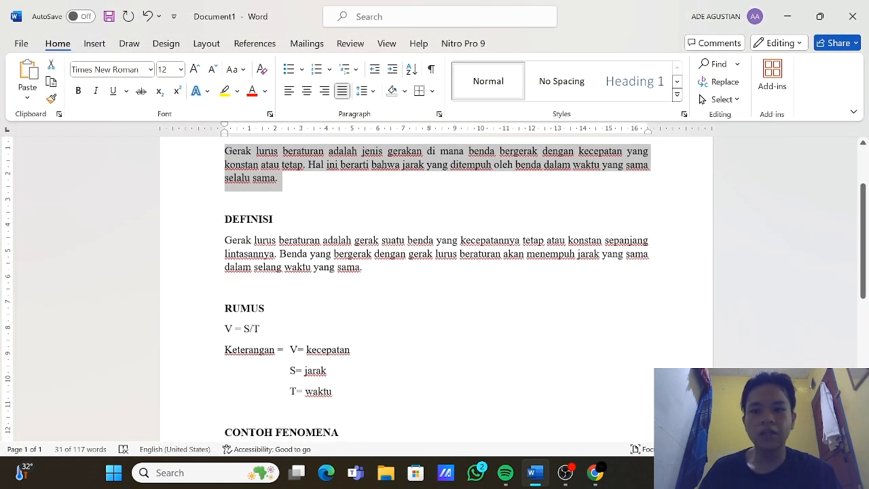
drag(225, 239, 371, 280)
key(ctrl+c)
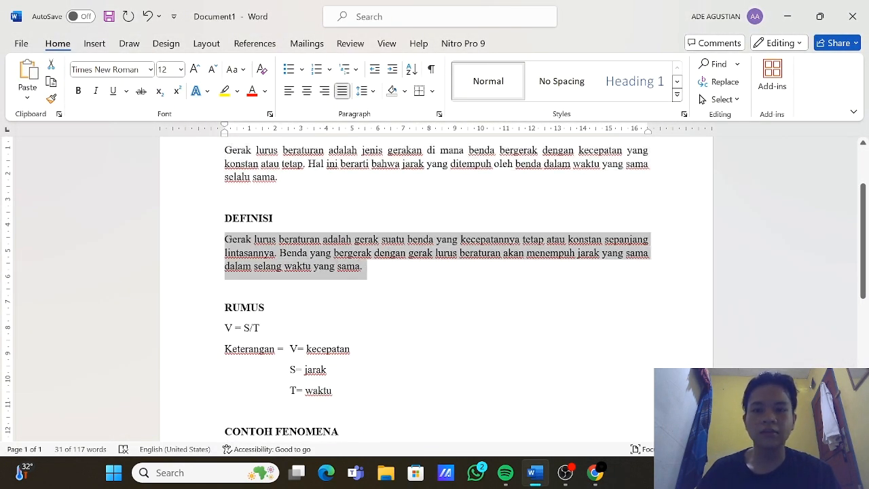
Step: Switch back to Canva and change the title "SOLUSI DAN PENYELESAIAN" on page 4 to "DEFINISI"
click(590, 478)
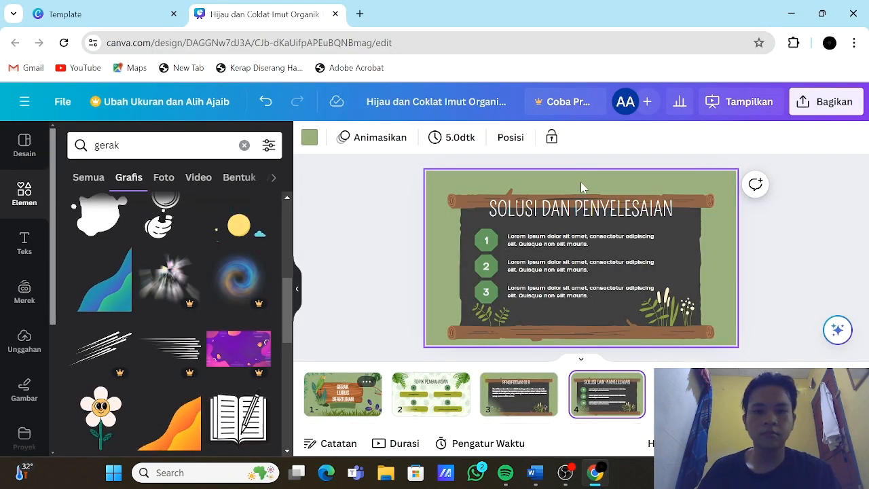
click(591, 215)
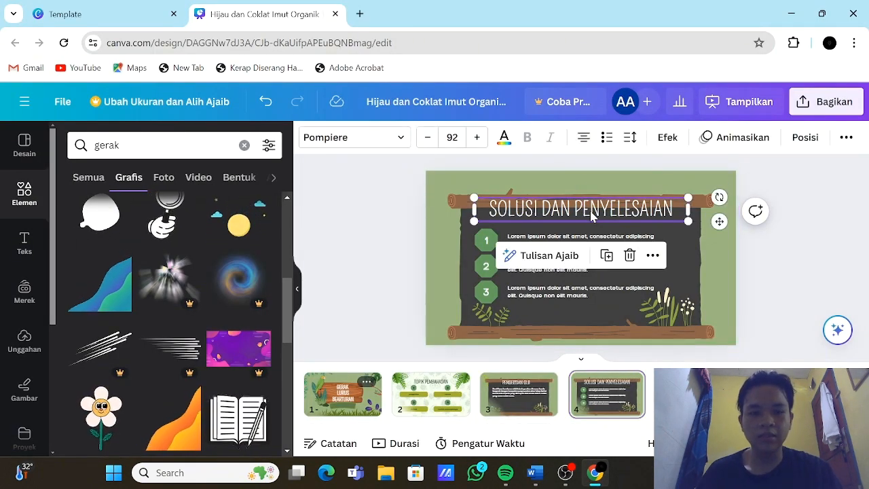
double_click(591, 215)
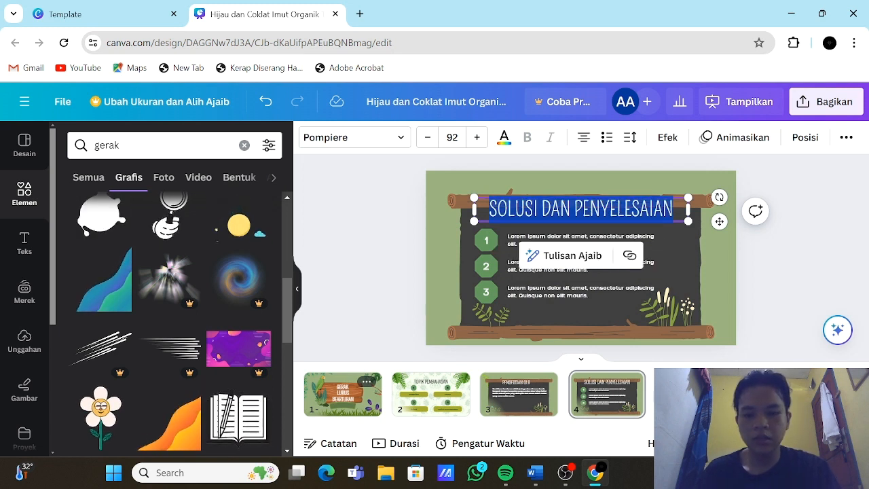
text(DEFINI)
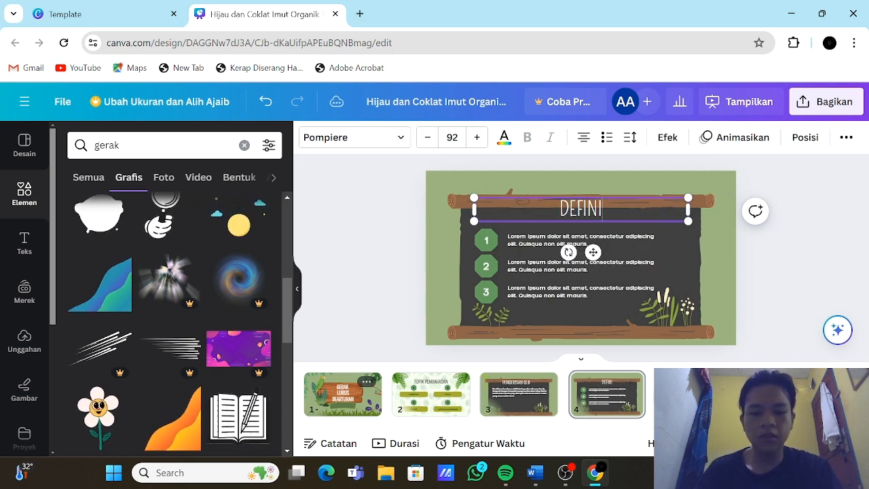
text(SI)
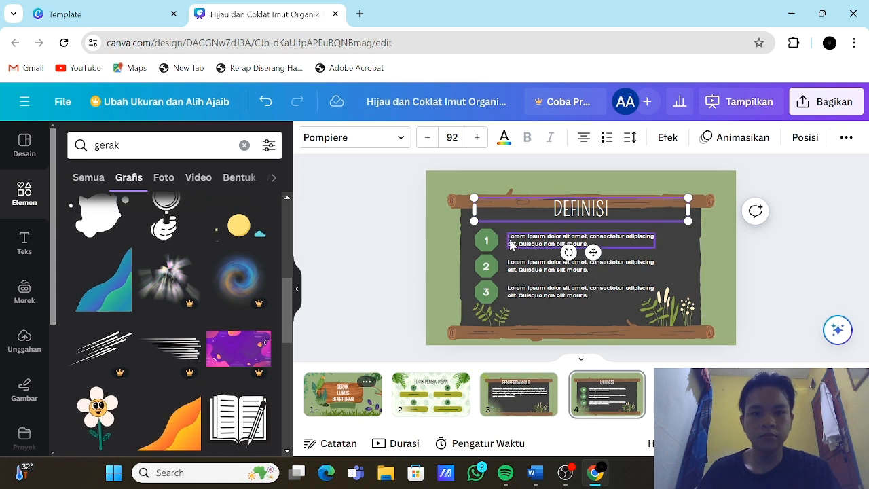
Step: Delete the numbers 1 to 3 and their green octagon badges from the "DEFINISI" page
click(493, 241)
key(Delete)
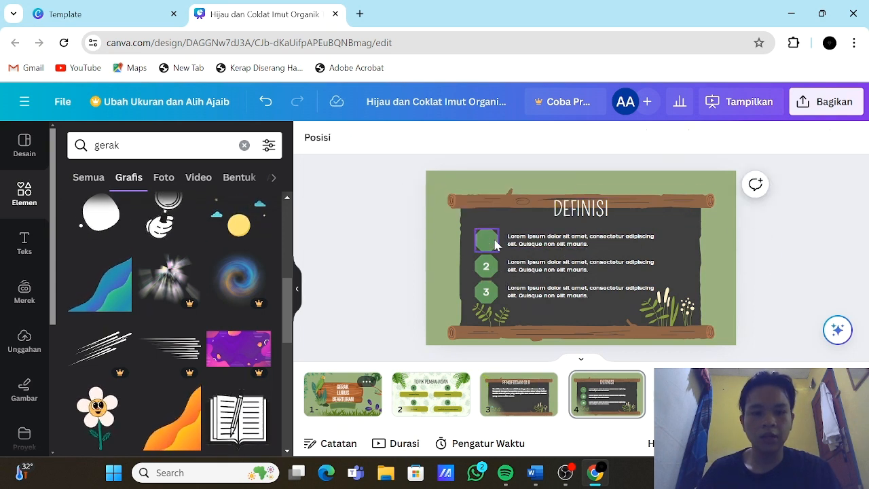
click(488, 267)
key(Delete)
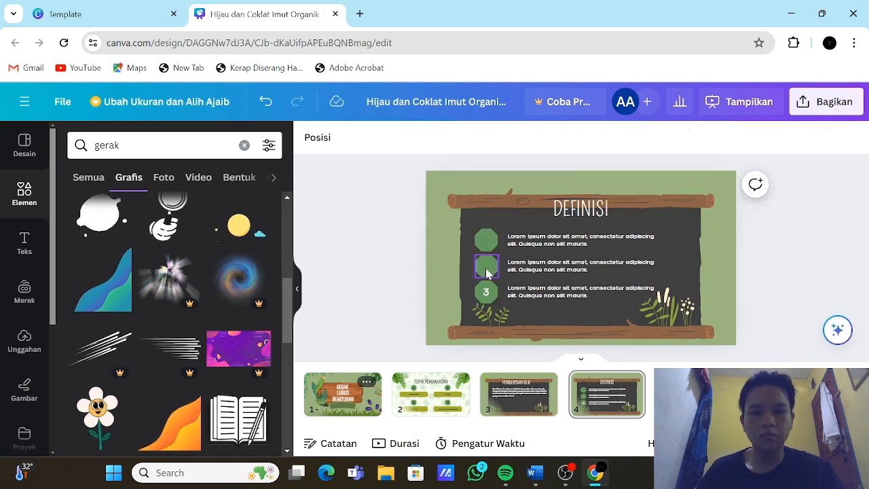
click(486, 294)
key(Delete)
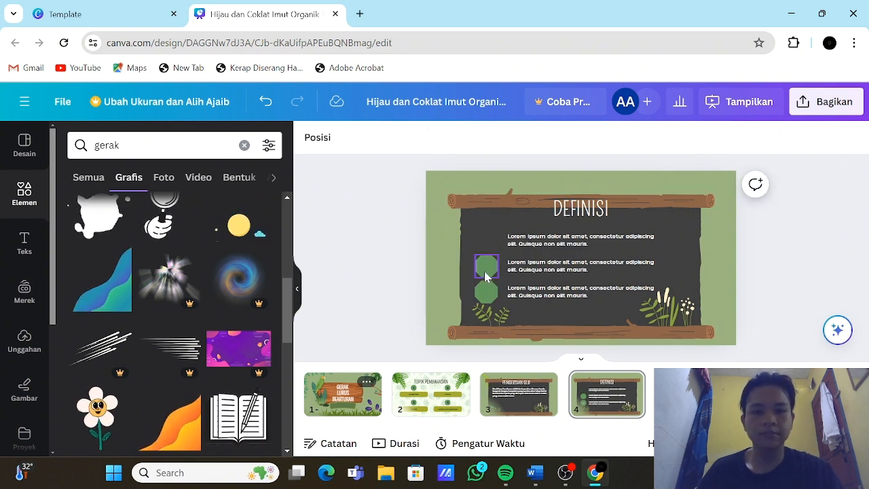
click(485, 275)
key(Delete)
click(491, 296)
key(Delete)
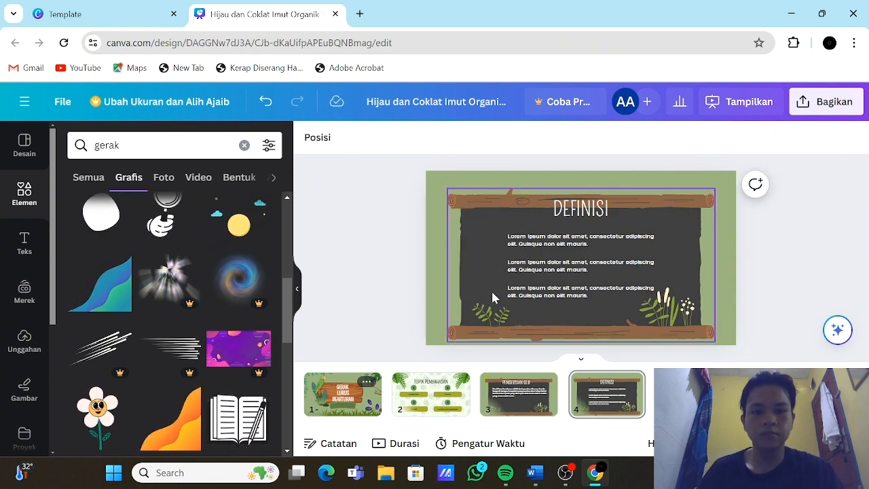
Step: Delete the lower two placeholder paragraphs on the "DEFINISI" page and replace the remaining one with the copied definition
click(530, 296)
key(Delete)
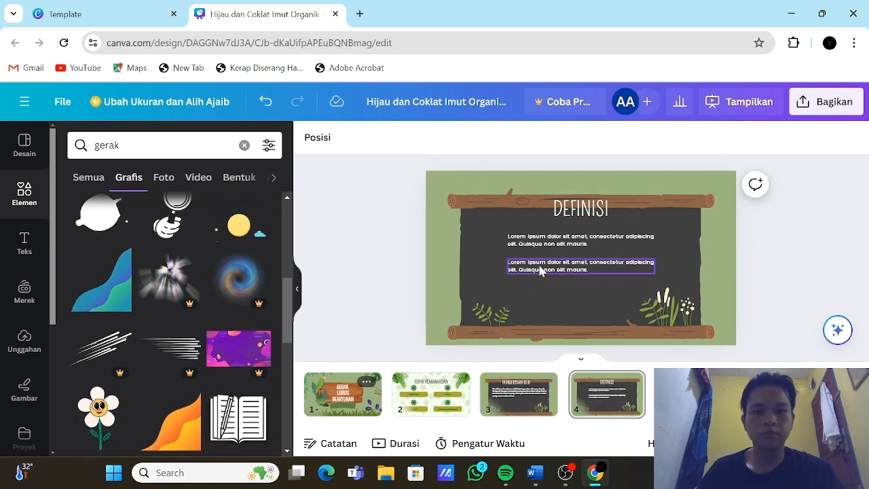
click(540, 270)
key(Delete)
click(555, 243)
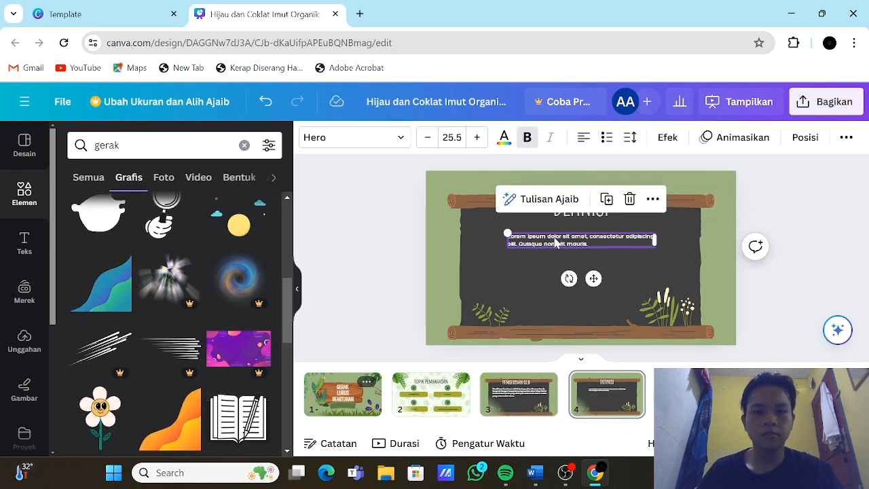
double_click(555, 242)
key(ctrl+v)
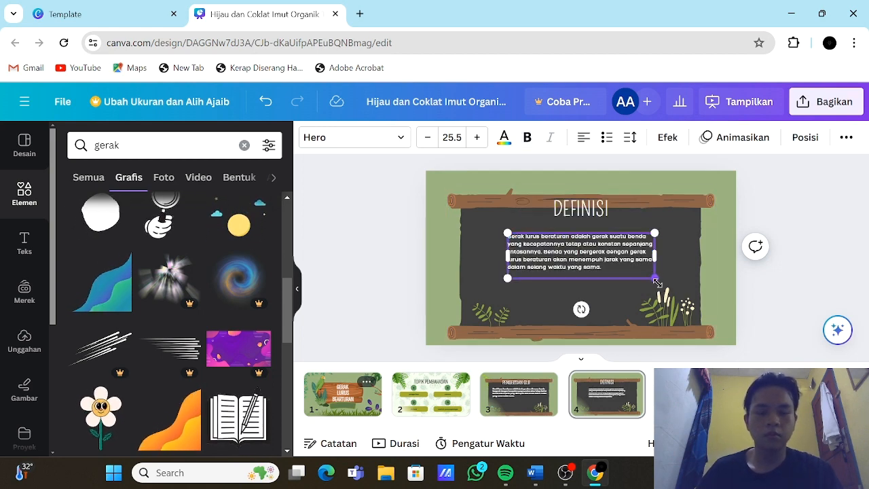
Step: Enlarge the definition text to about size 32.7 and widen its box across the full chalkboard below the title
drag(657, 281, 697, 292)
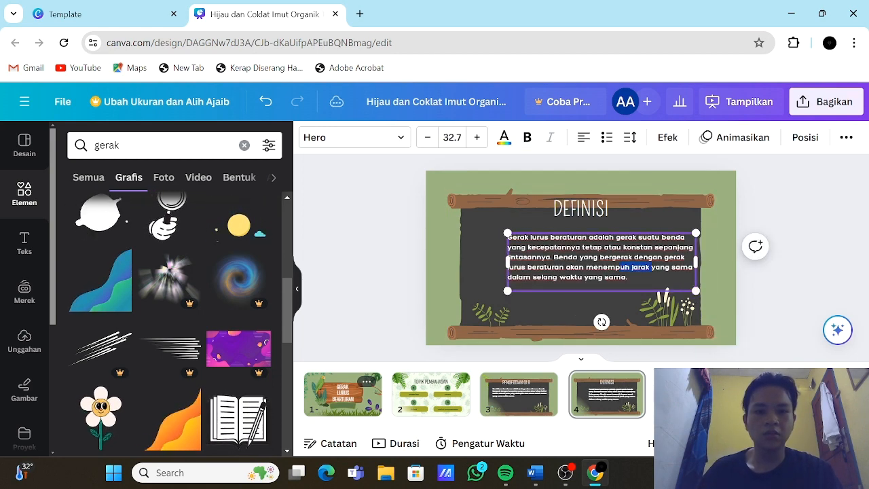
click(778, 265)
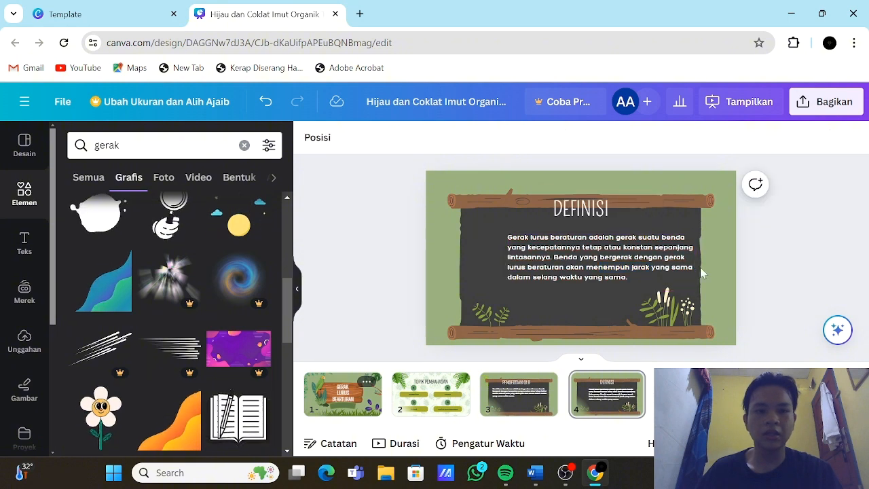
drag(654, 268, 694, 269)
click(796, 290)
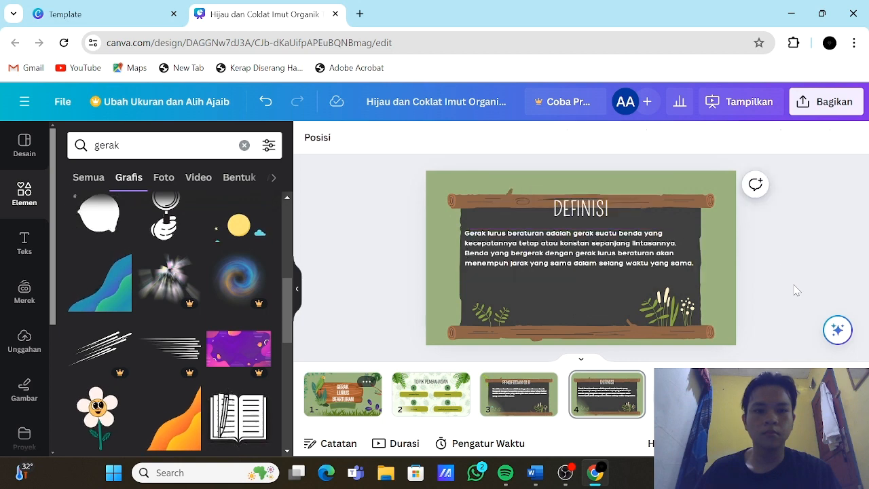
Step: Go to the "KESIMPULAN" page, and copy the V = S/T formula with its Keterangan lines under "RUMUS" from the Word document
click(686, 390)
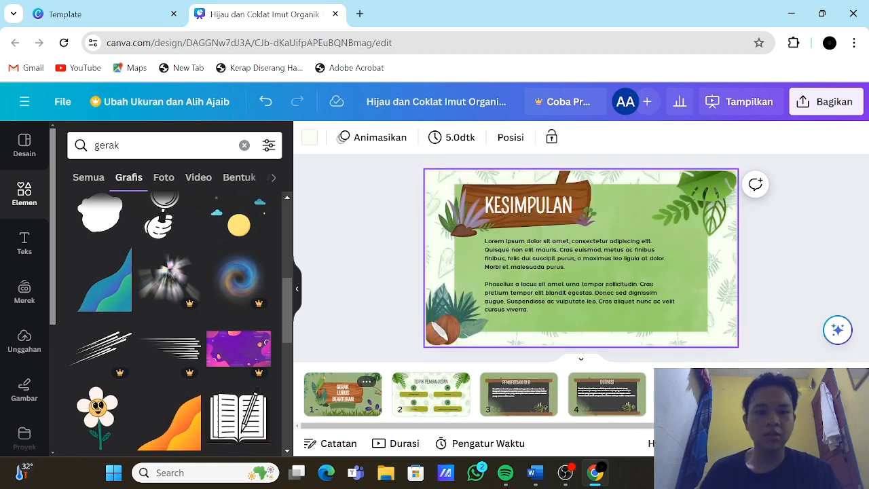
click(547, 479)
scroll(704, 271, down, 2)
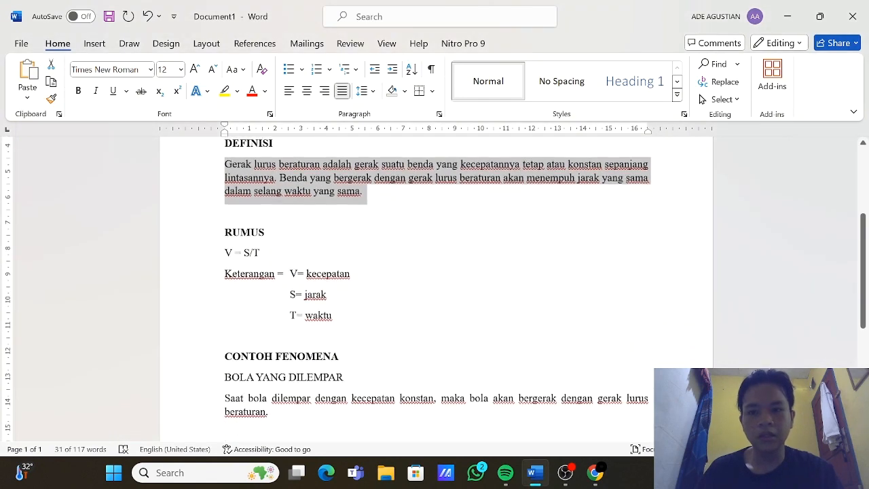
drag(225, 246, 347, 325)
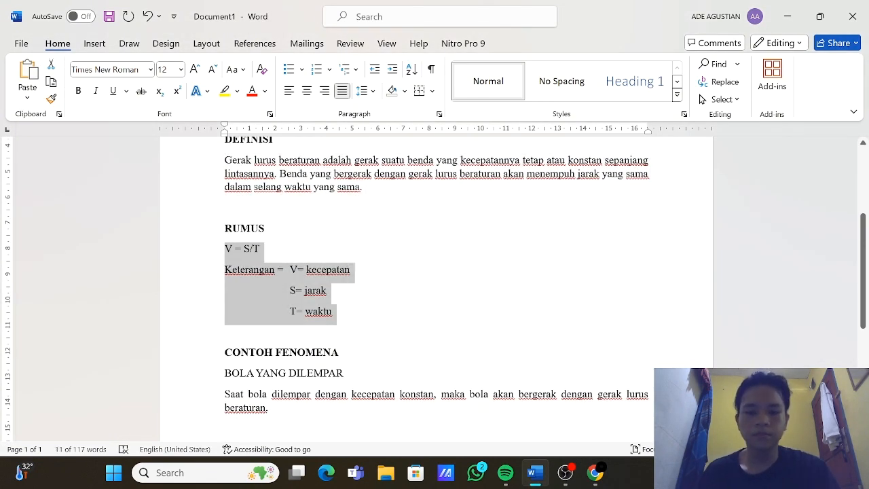
Step: Switch back to Canva and change the "KESIMPULAN" page title to "RUMUS"
click(594, 473)
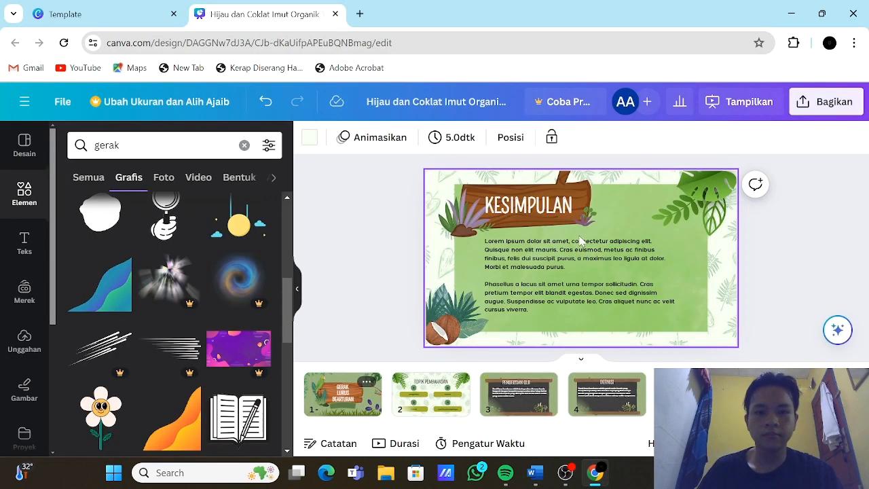
click(545, 213)
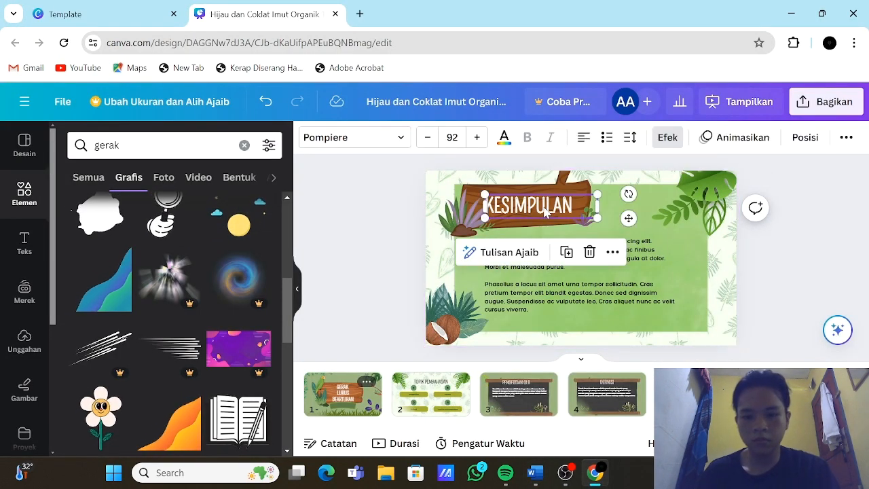
double_click(545, 212)
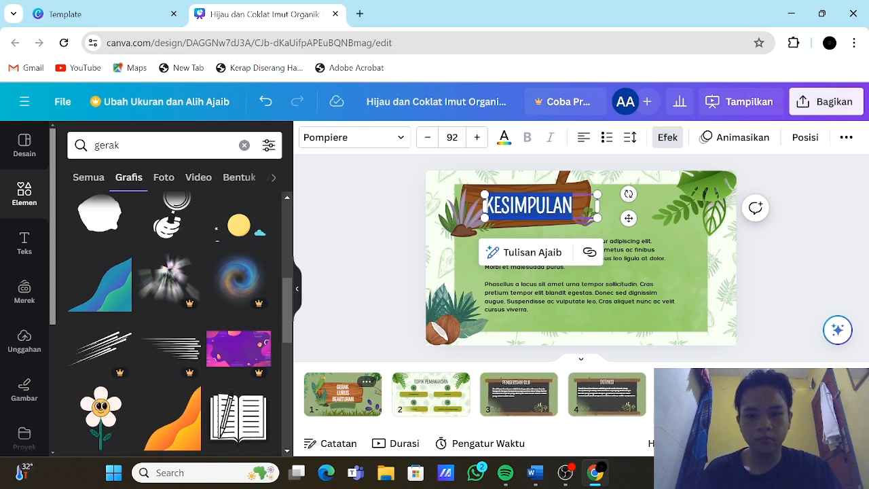
text(RUMUS)
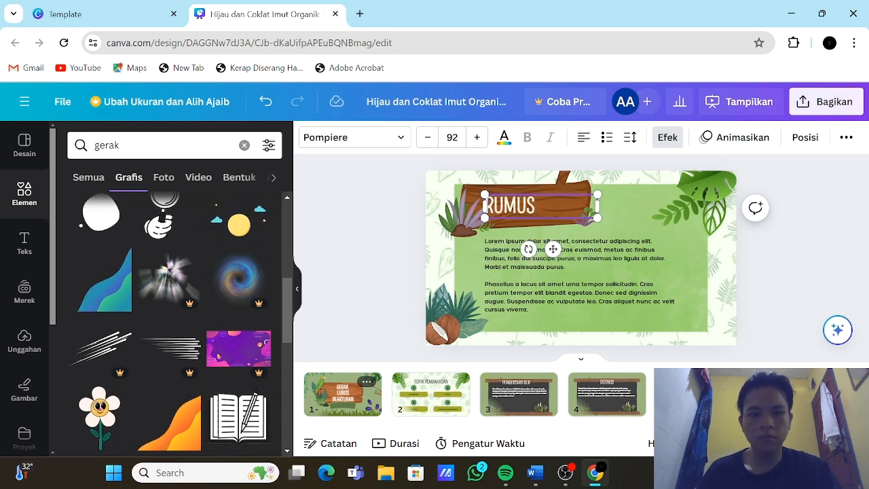
Step: Replace the placeholder text on the "RUMUS" page with the copied formula and legend, enlarged to about size 43.8
click(596, 258)
double_click(596, 258)
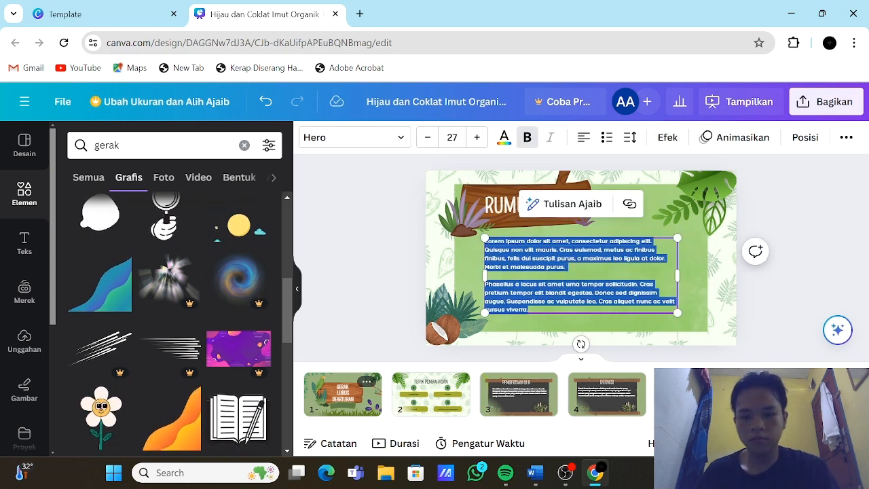
text(- S/T Keterangan - V= kecepatan S= jarak T= waktu)
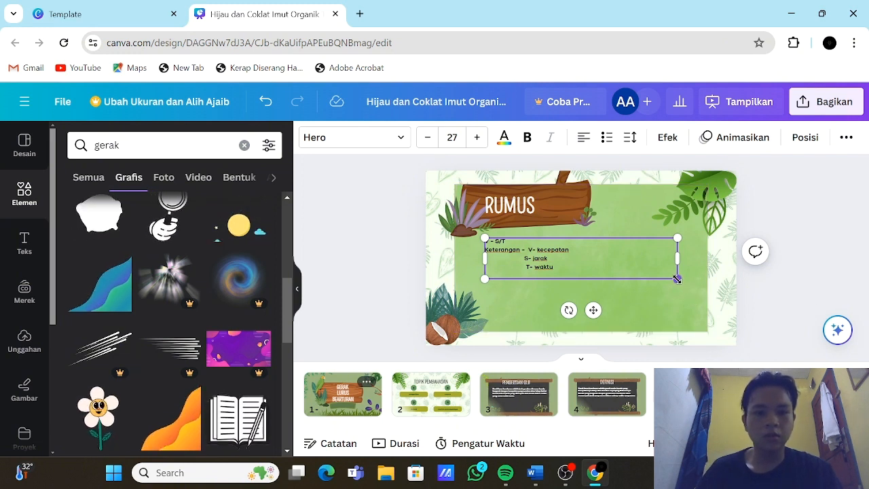
drag(678, 278, 787, 357)
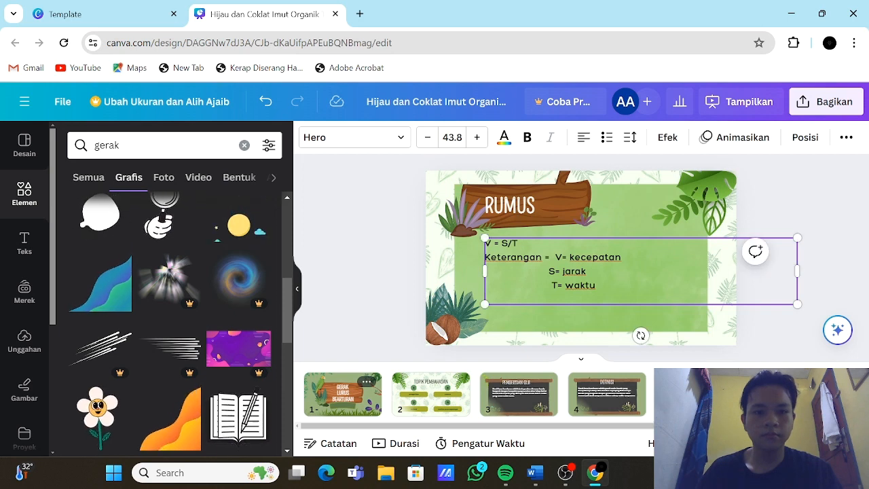
Step: Remove the three nature photos from their frames on the "DOKUMENTASI" page
click(780, 395)
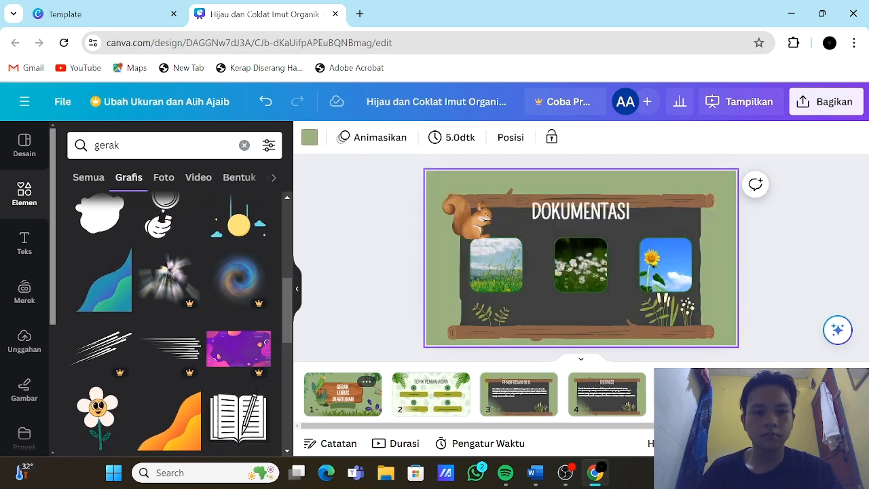
click(576, 272)
key(Delete)
click(509, 277)
key(Delete)
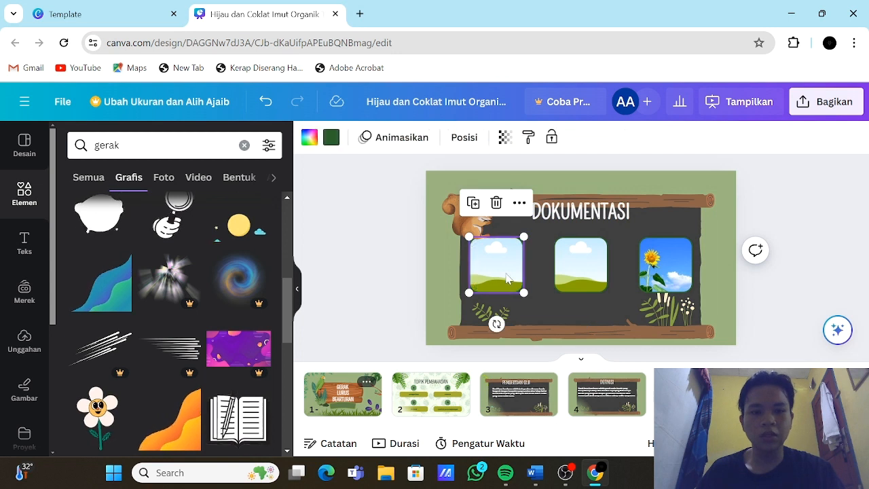
click(669, 280)
key(Delete)
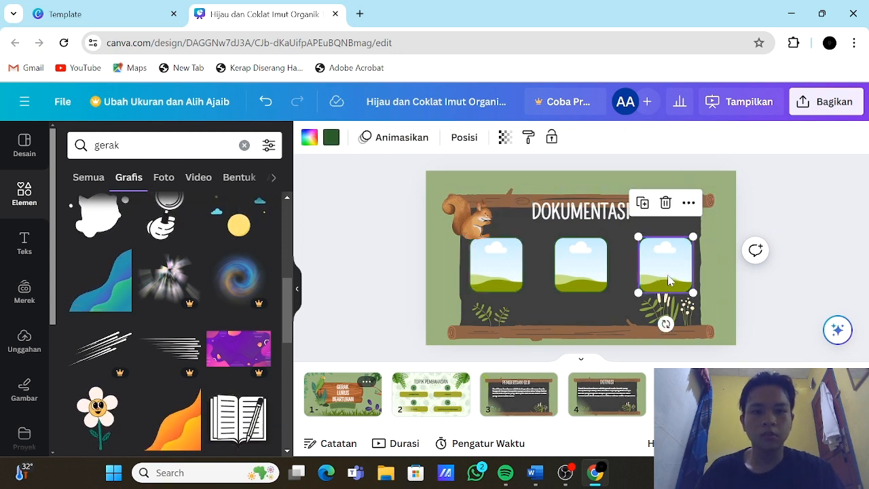
Step: Delete the three empty photo frames and the squirrel graphic from the "DOKUMENTASI" page
key(Delete)
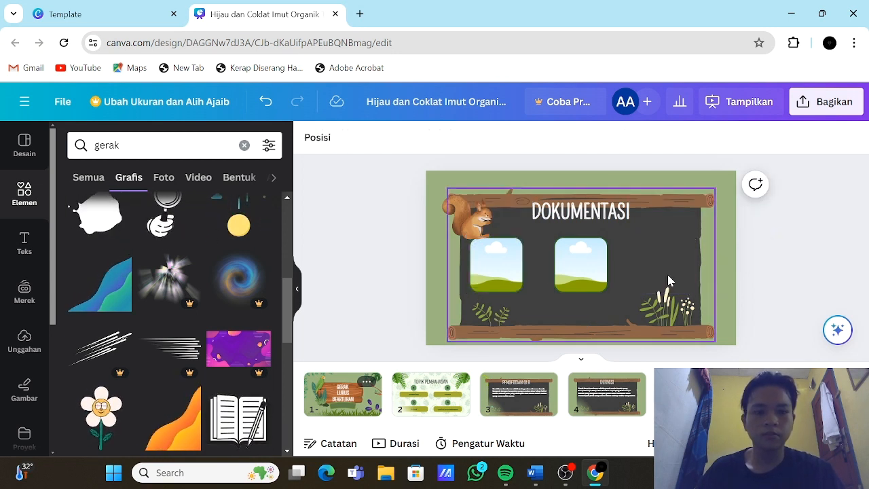
click(589, 278)
key(Delete)
click(492, 264)
key(Delete)
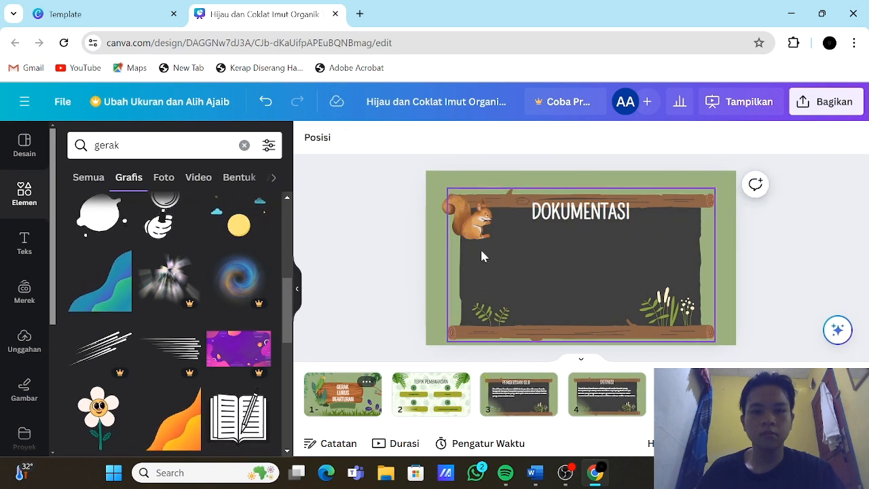
click(477, 243)
key(Delete)
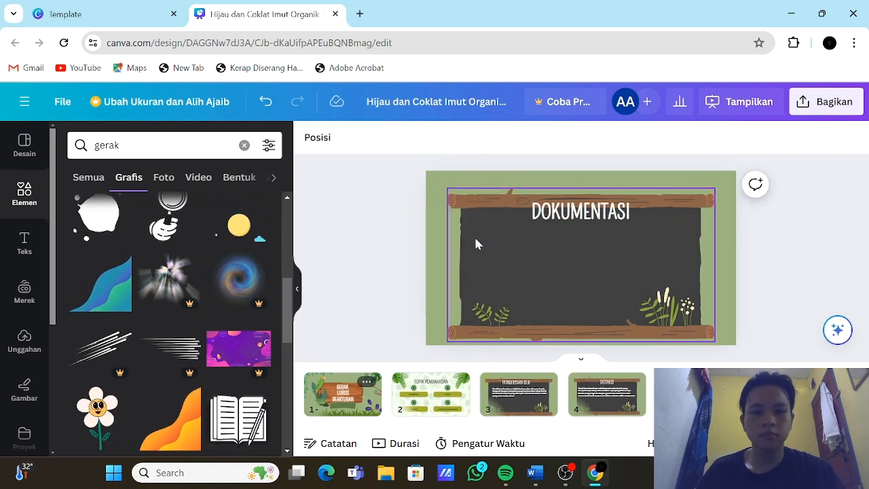
Step: Change the "DOKUMENTASI" page title to "CONTOH PENERAPAN" and widen its text box so it fits on one line
click(601, 212)
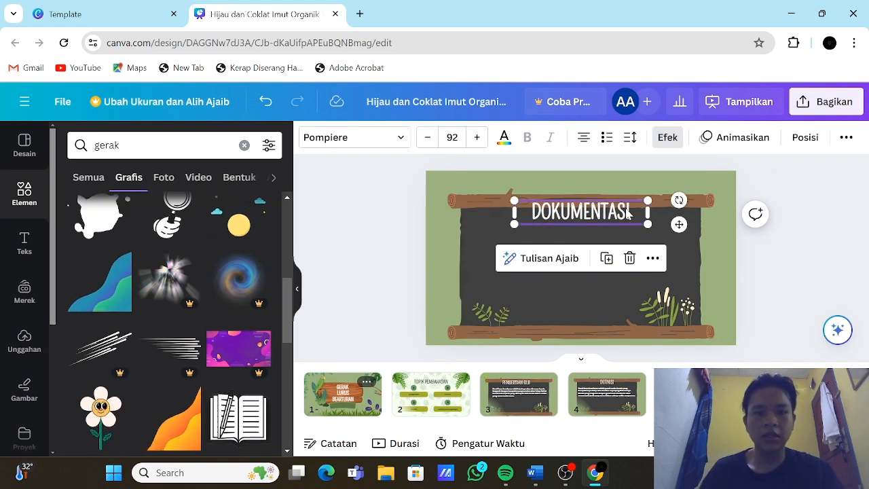
double_click(628, 214)
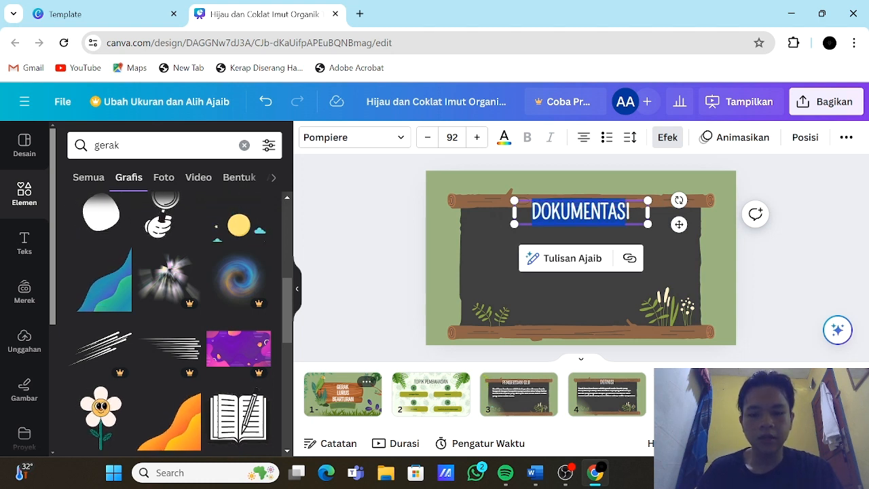
text(CONTOH PI)
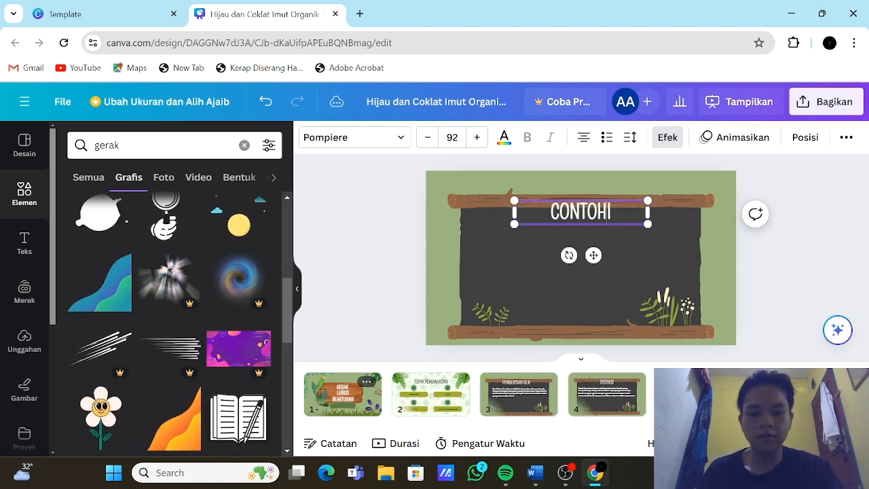
text(ENERAPAN)
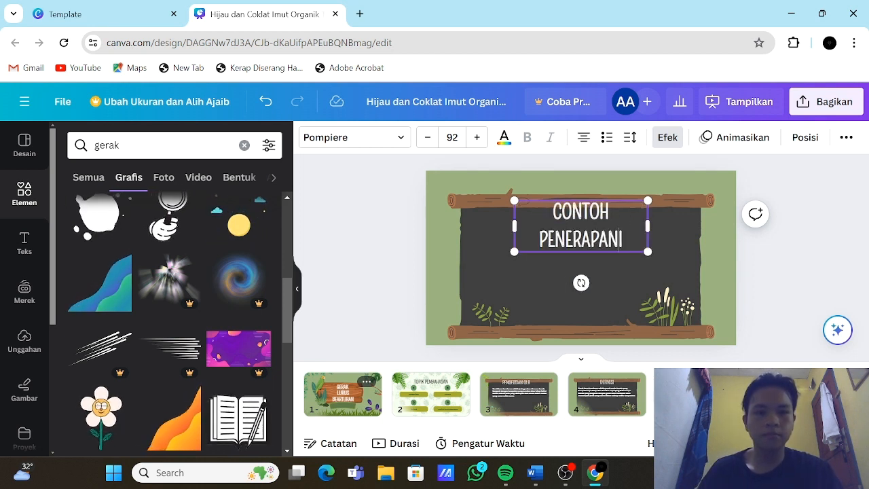
key(BackSpace)
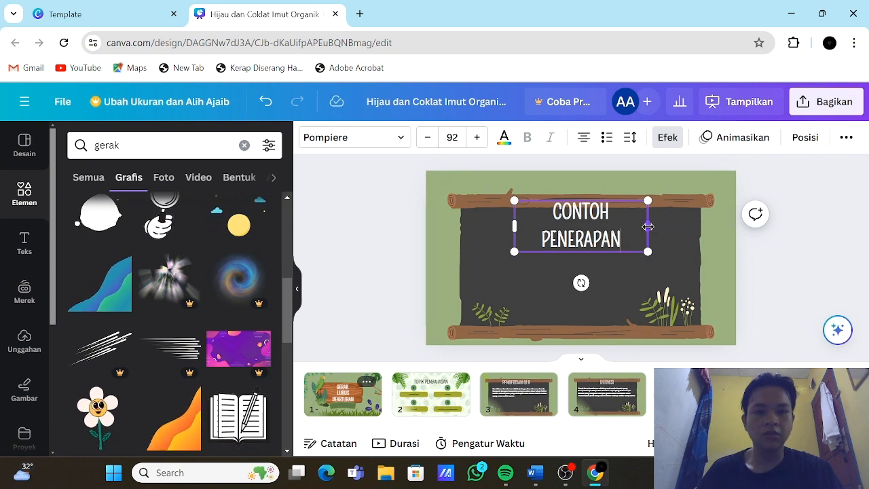
drag(649, 226, 668, 224)
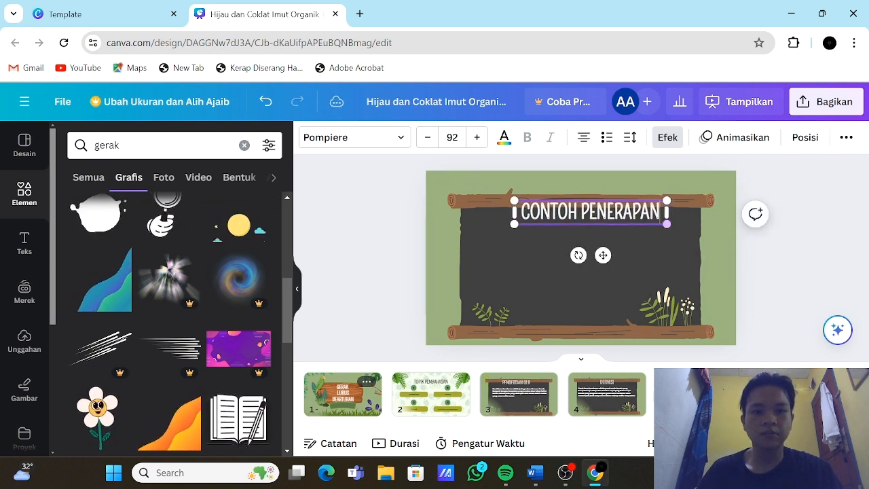
Step: Switch to the Word document and copy the "BOLA YANG DILEMPAR" and "PESAWAT TERBANG" examples with their explanations
mouse_move(569, 481)
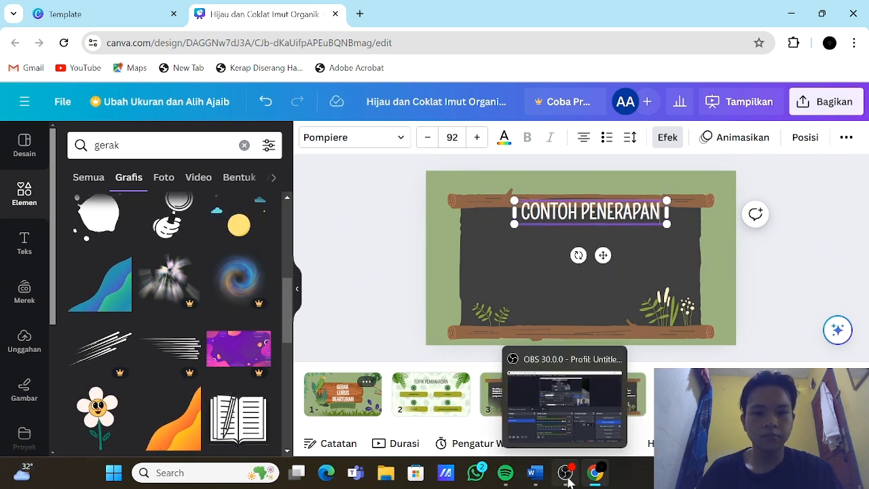
click(534, 473)
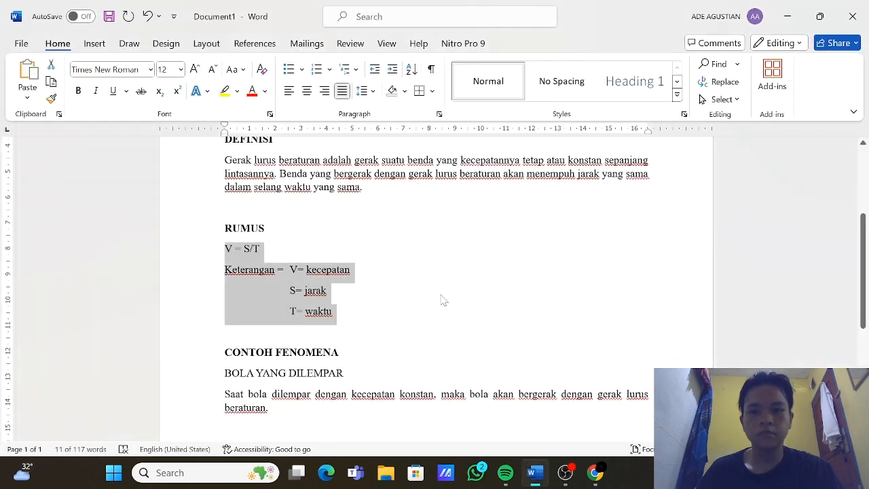
scroll(434, 287, down, 5)
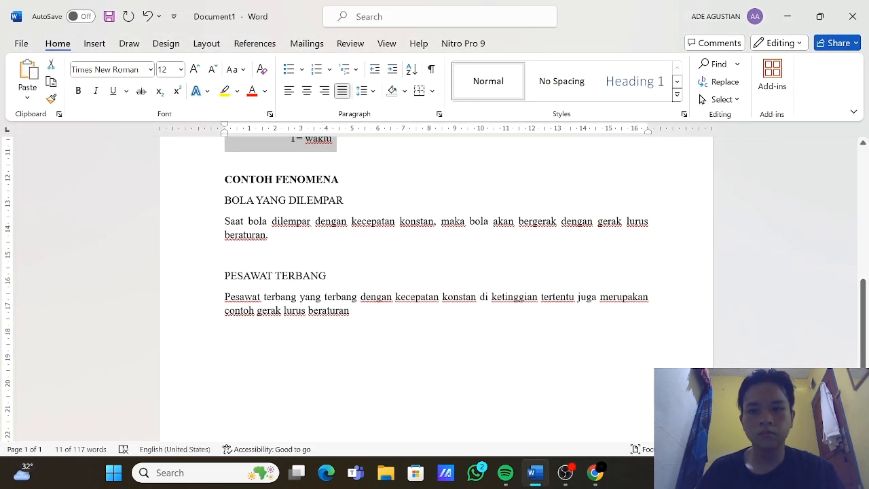
drag(224, 200, 352, 311)
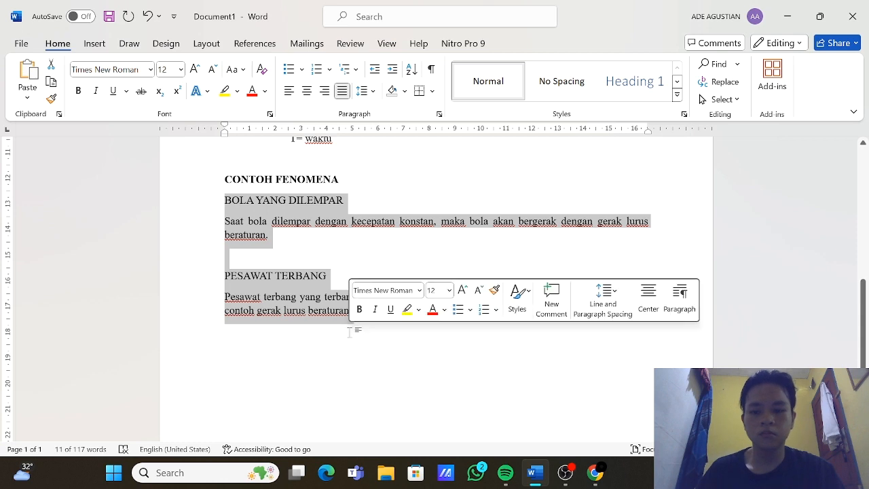
key(ctrl+c)
Step: Switch back to Canva and paste the copied examples into a new body text box on the "CONTOH PENERAPAN" page
click(601, 479)
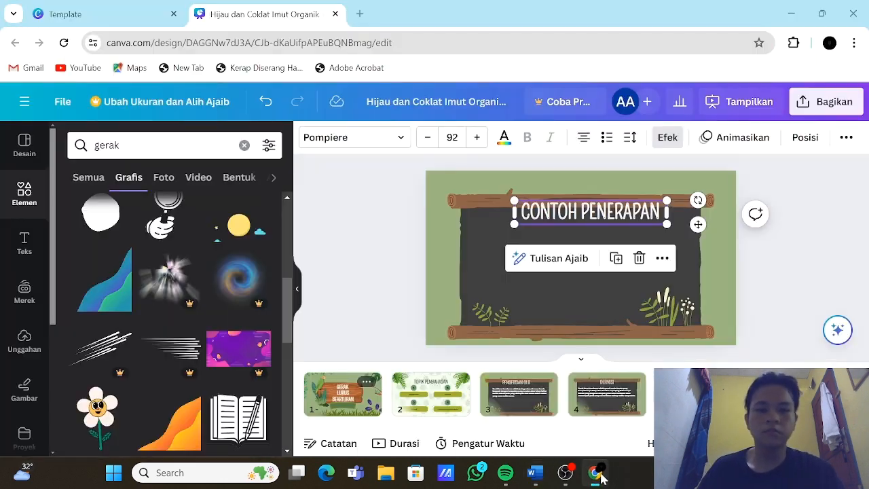
click(25, 243)
scroll(177, 272, down, 2)
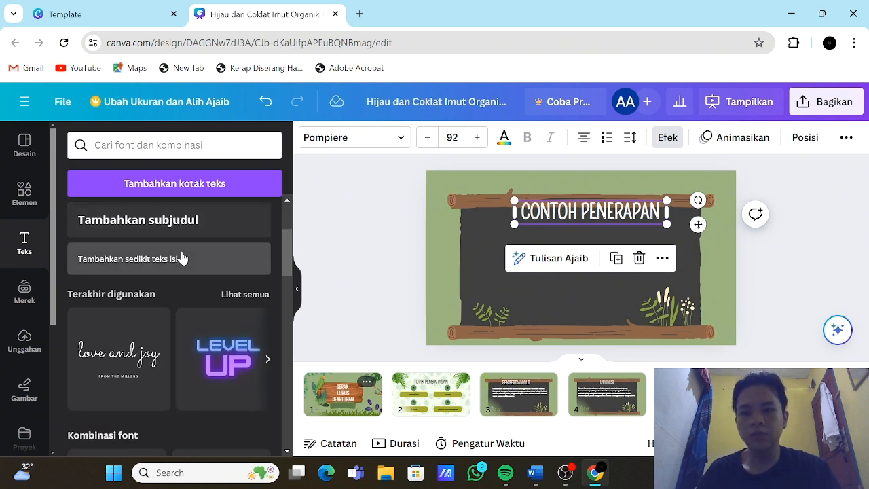
click(181, 257)
key(ctrl+v)
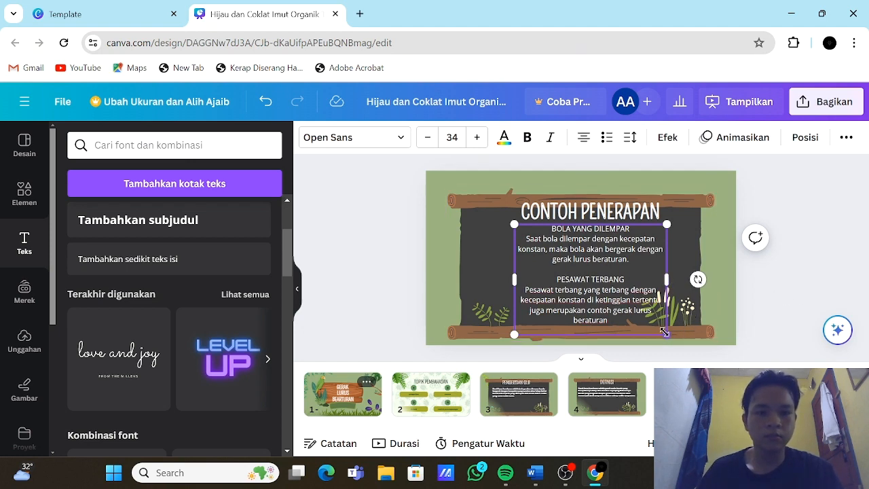
Step: Shrink the examples text to about size 27.1, widen its box and centre it on the board below the title
drag(664, 332, 636, 312)
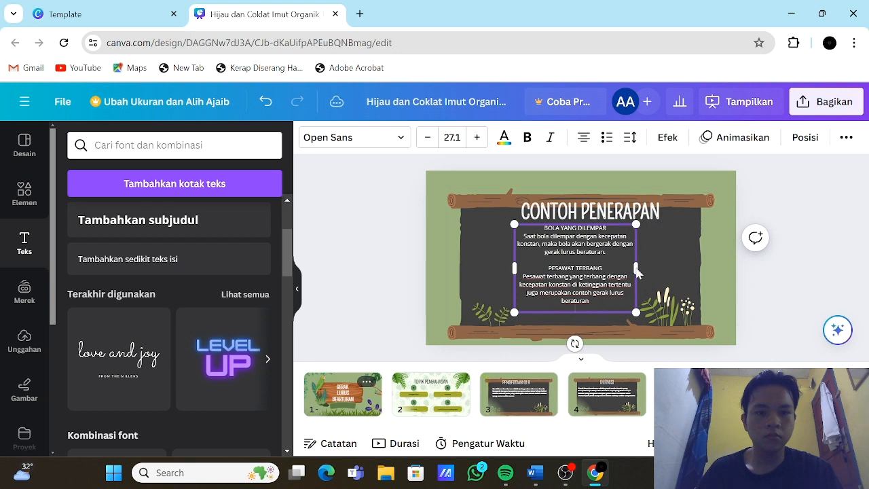
drag(636, 268, 689, 298)
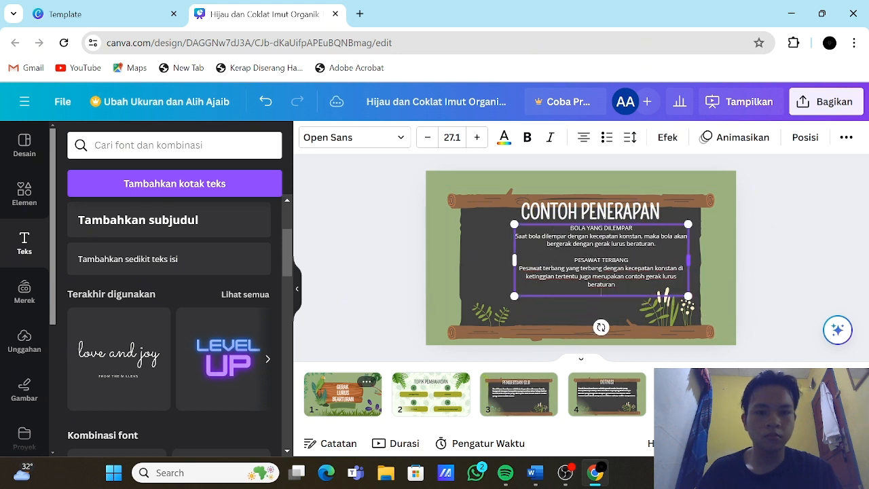
click(792, 284)
drag(629, 268, 608, 274)
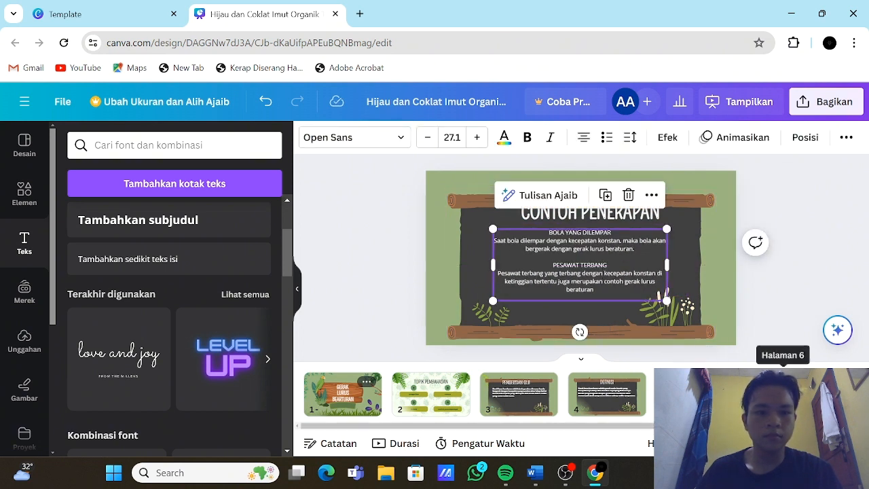
Step: Check the closing "TERIMA KASIH" page, download all pages as a standard PDF and show the browser's recent downloads
scroll(777, 397, down, 2)
click(767, 398)
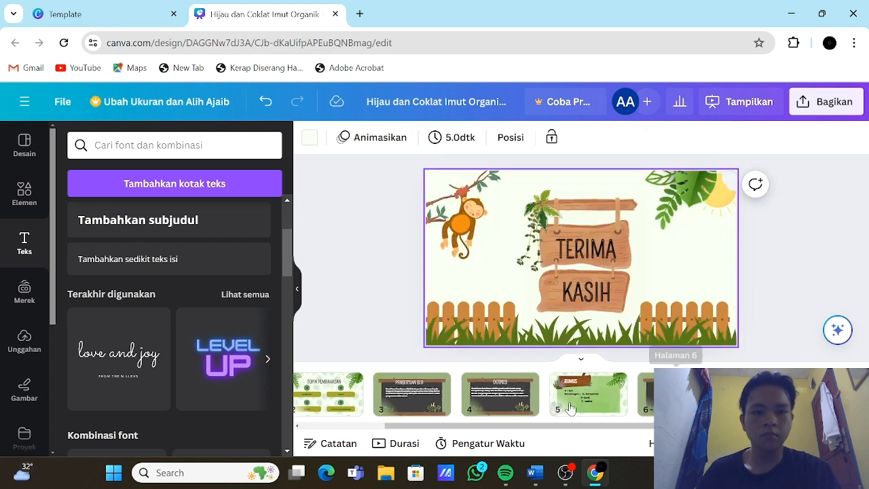
scroll(563, 400, up, 3)
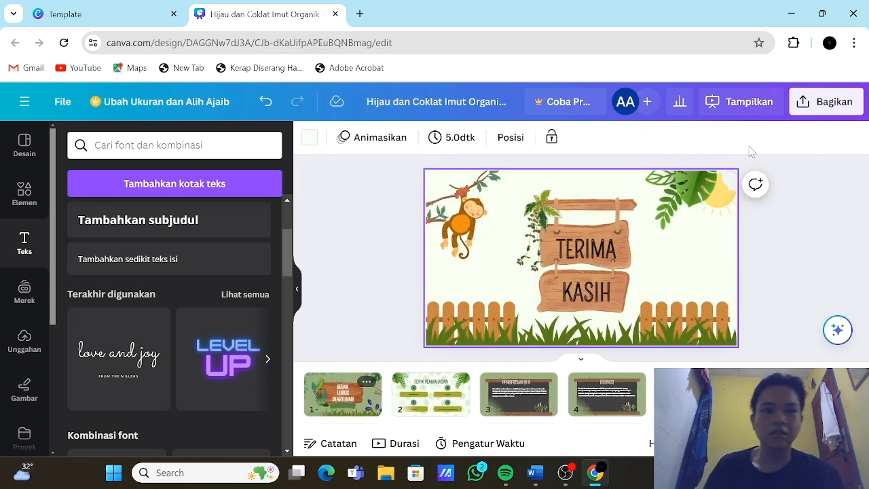
click(827, 108)
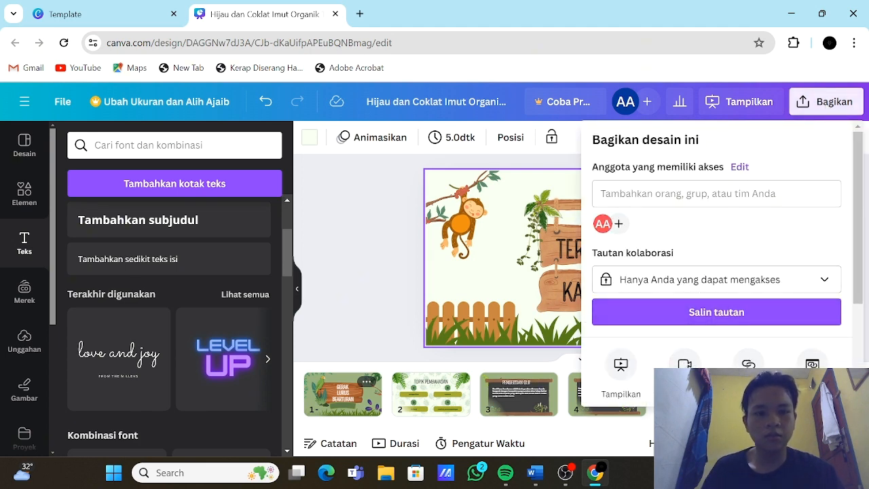
scroll(720, 225, down, 2)
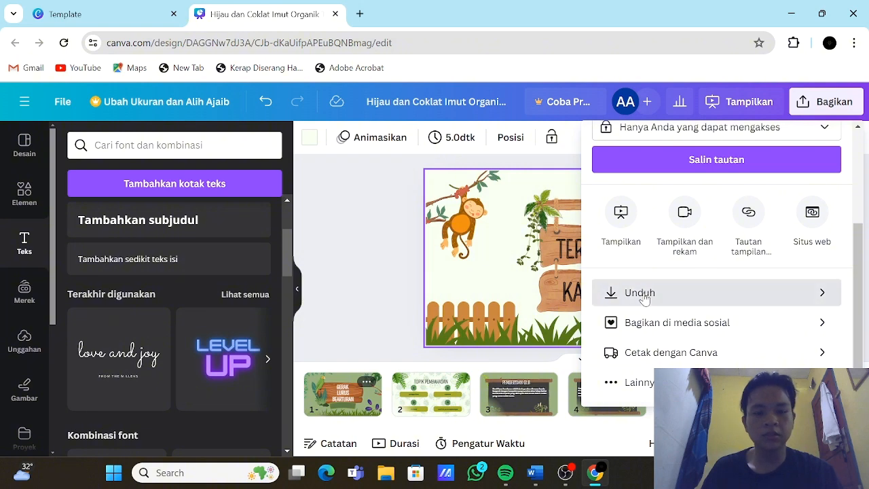
click(654, 288)
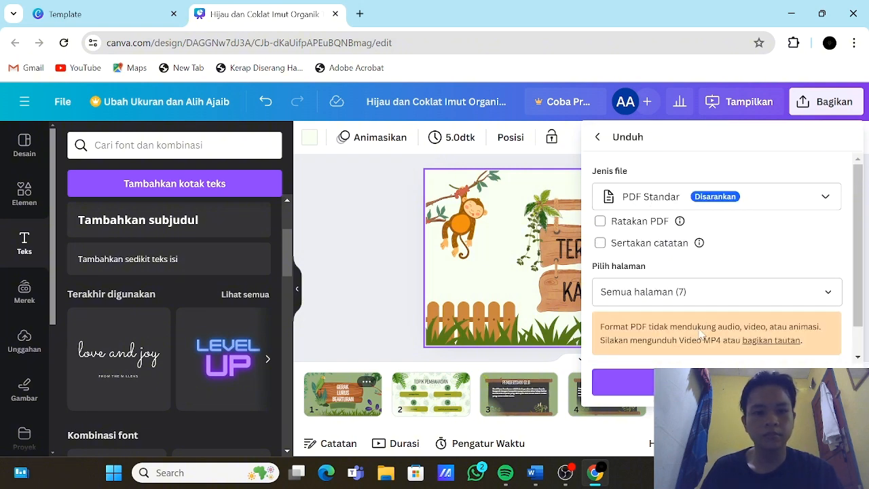
click(706, 382)
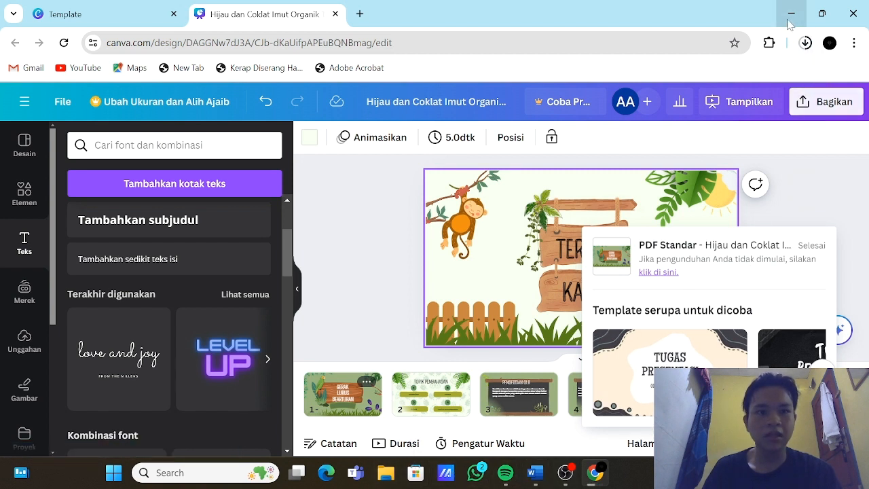
click(808, 45)
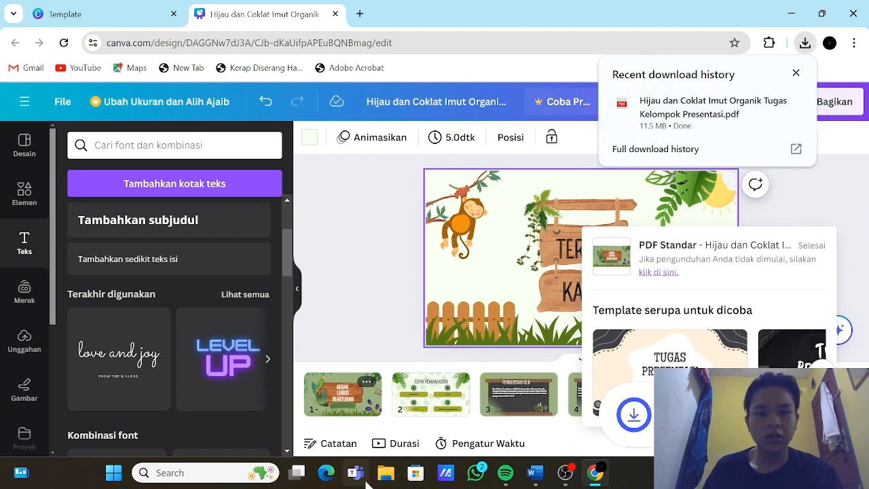
Step: Open the downloaded "Hijau dan Coklat Imut Organik Tugas Kelompok Presentasi" PDF from the Downloads folder in File Explorer
click(387, 478)
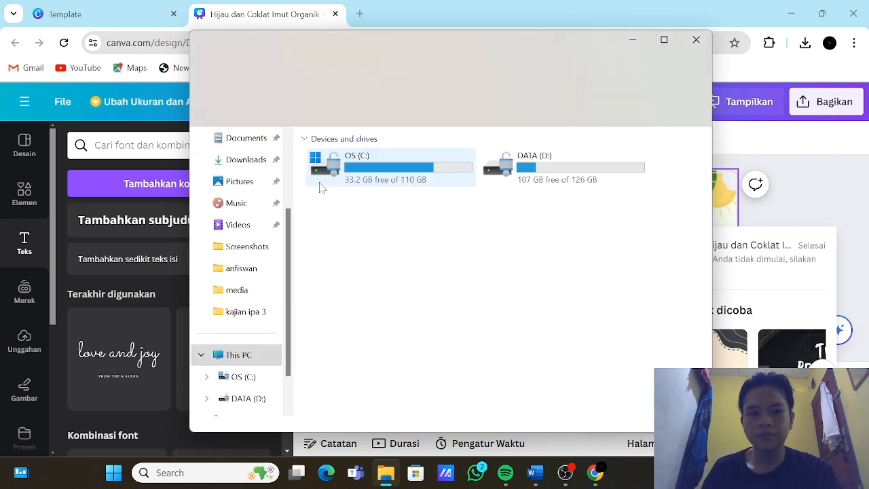
click(247, 162)
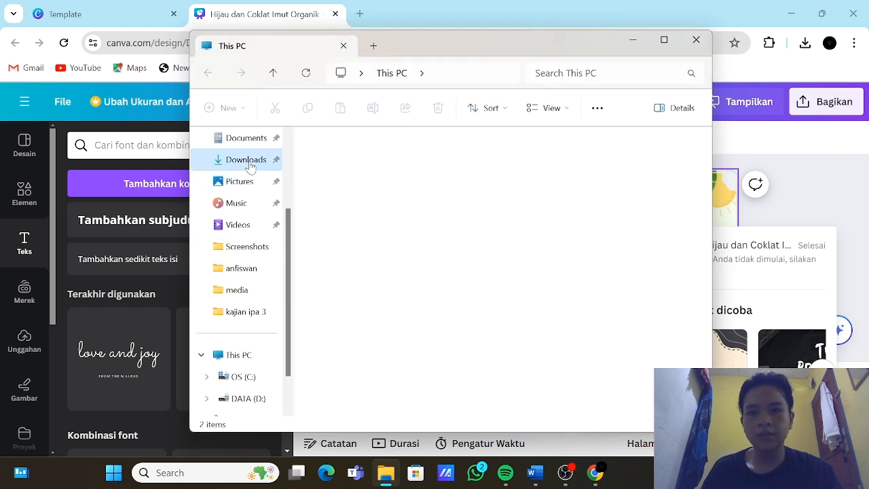
click(400, 179)
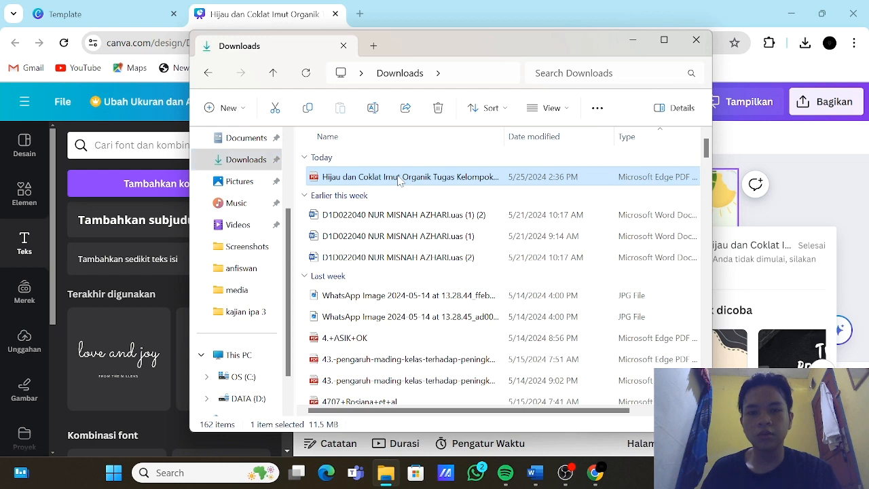
double_click(492, 178)
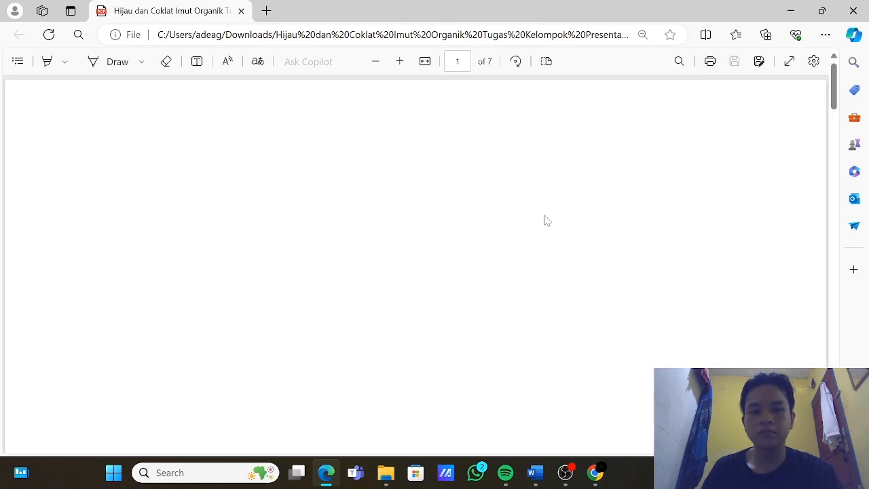
Step: Review the exported PDF in full screen, examining its pages through to the closing "TERIMA KASIH" page
scroll(546, 214, down, 8)
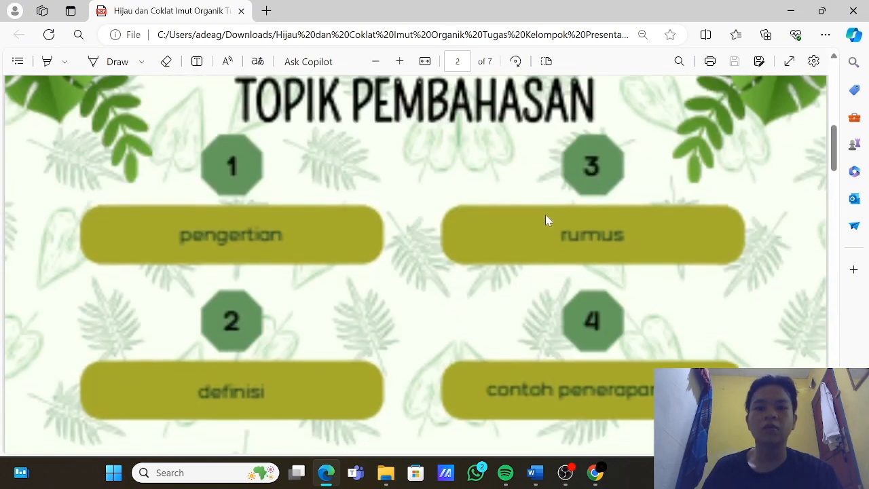
scroll(545, 215, down, 8)
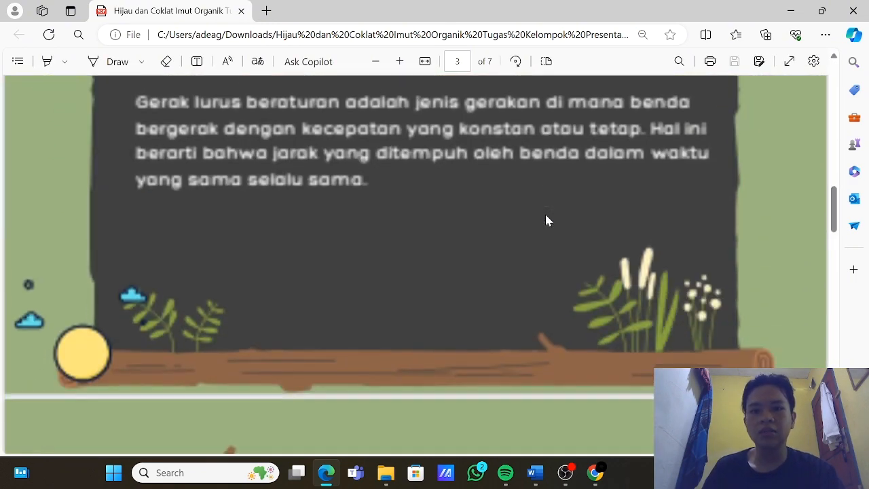
scroll(546, 219, up, 3)
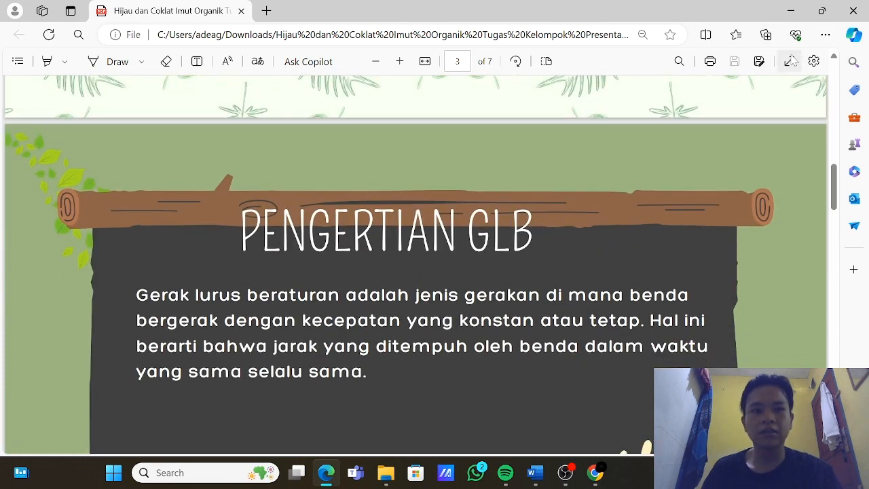
click(790, 61)
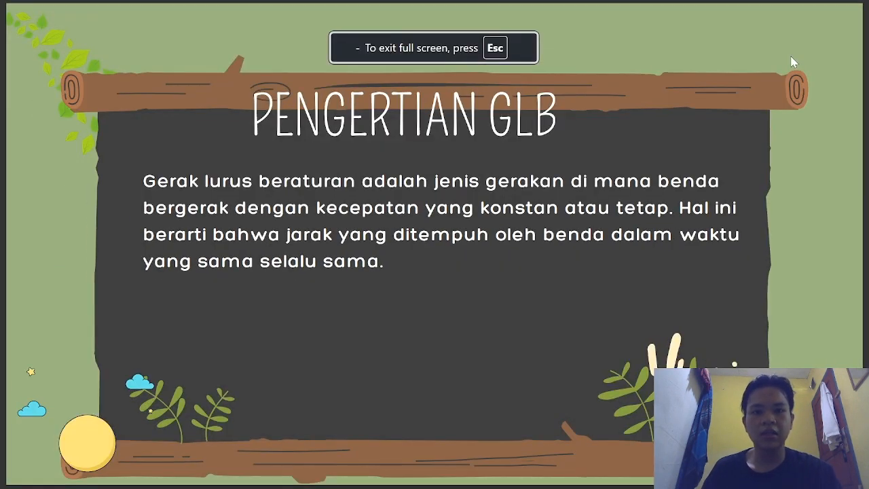
scroll(792, 61, up, 1)
scroll(792, 61, up, 1)
scroll(791, 62, down, 1)
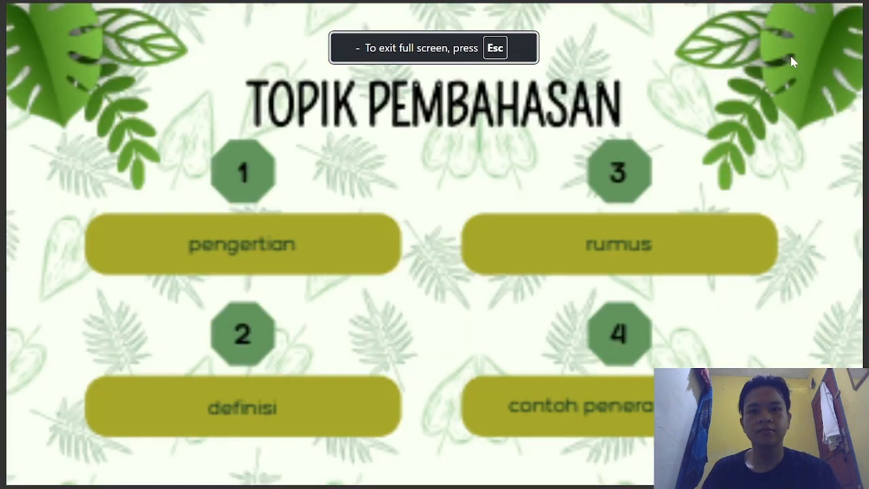
scroll(791, 61, down, 3)
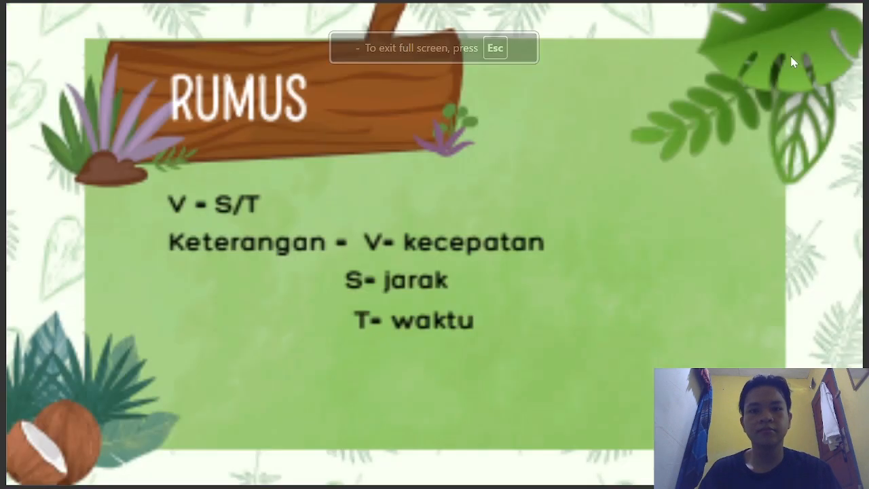
scroll(791, 61, down, 2)
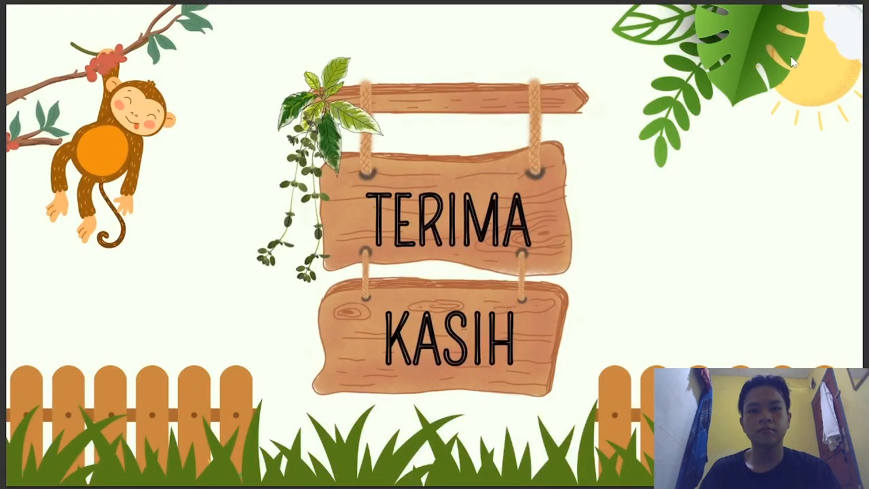